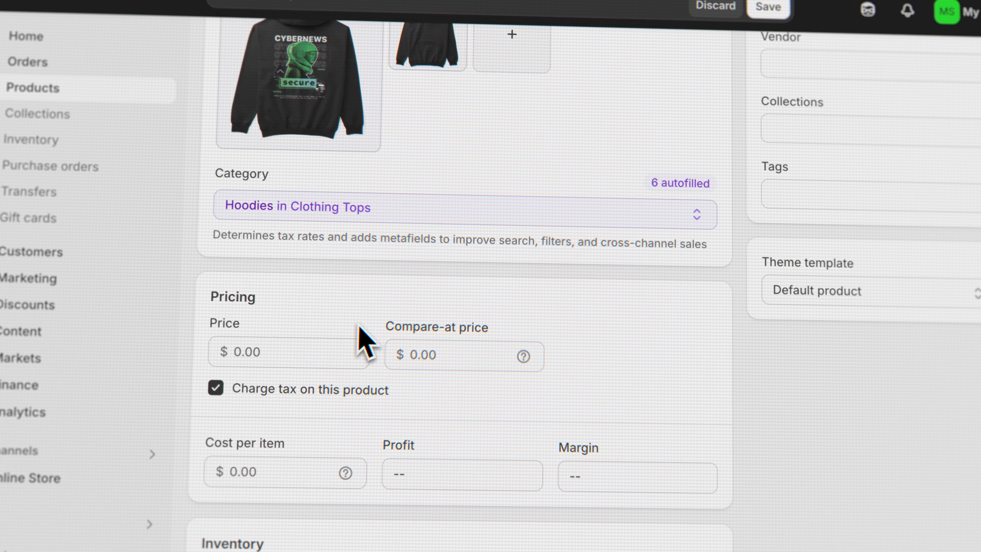
- Set the hoodie product's price to $53.00
{"action": "left_click", "coordinate": [238, 352]}
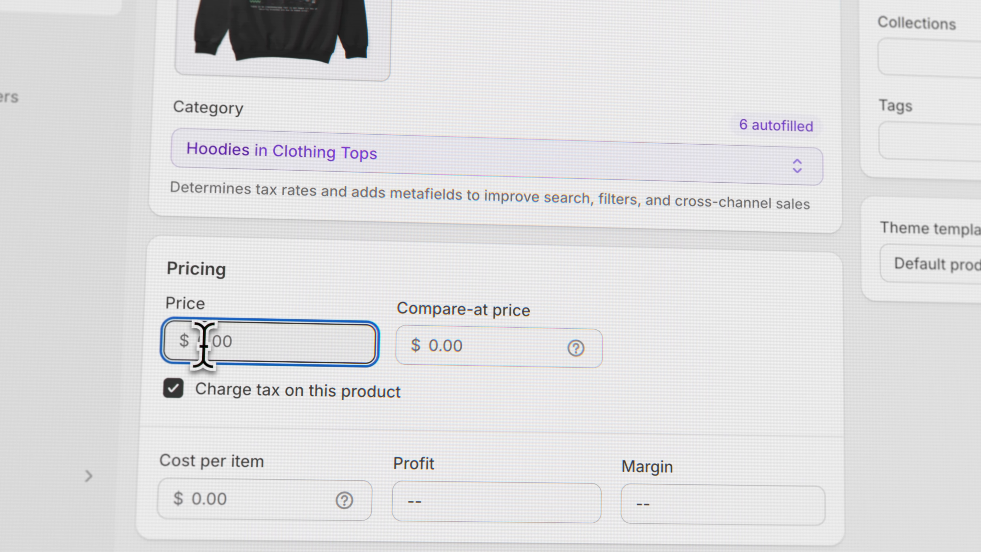
{"action": "type", "text": "53"}
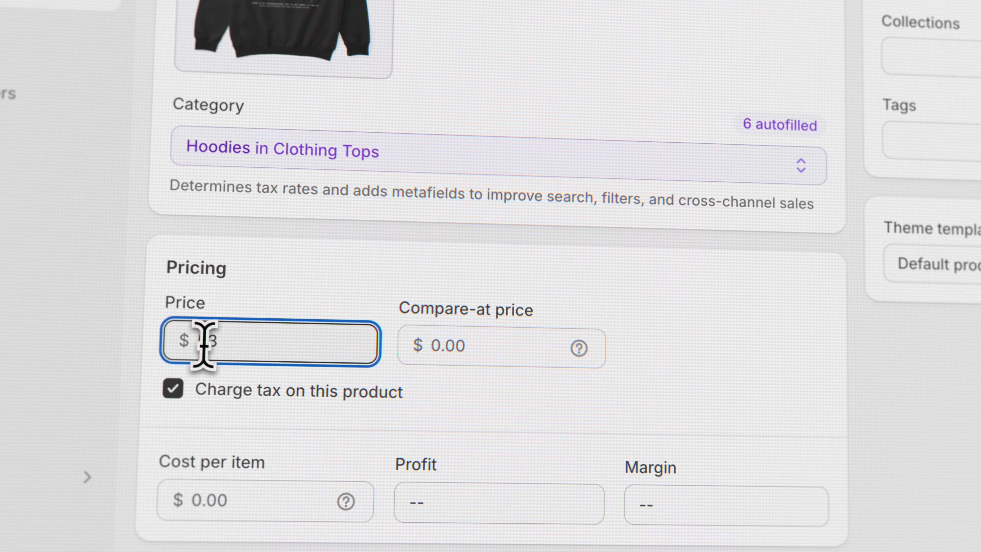
{"action": "left_click", "coordinate": [711, 351]}
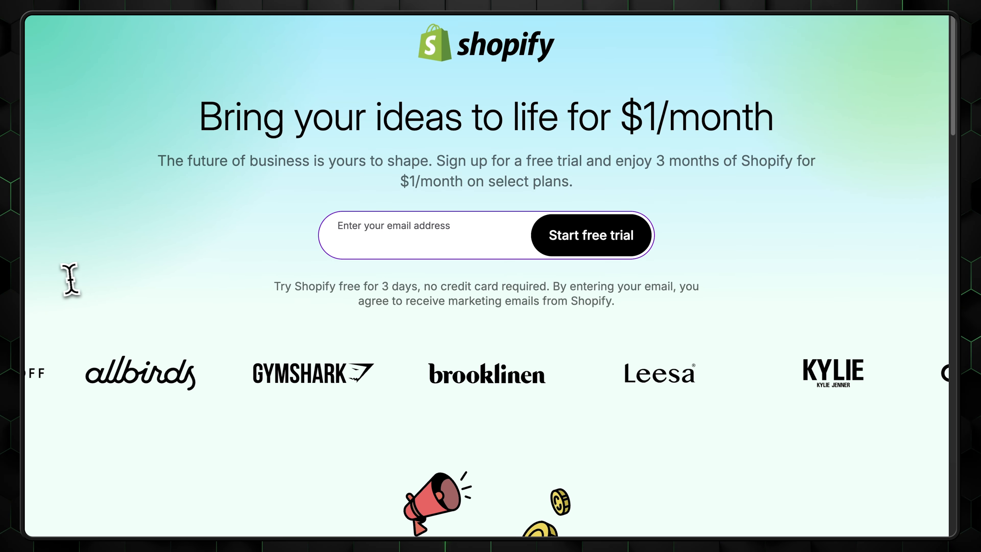
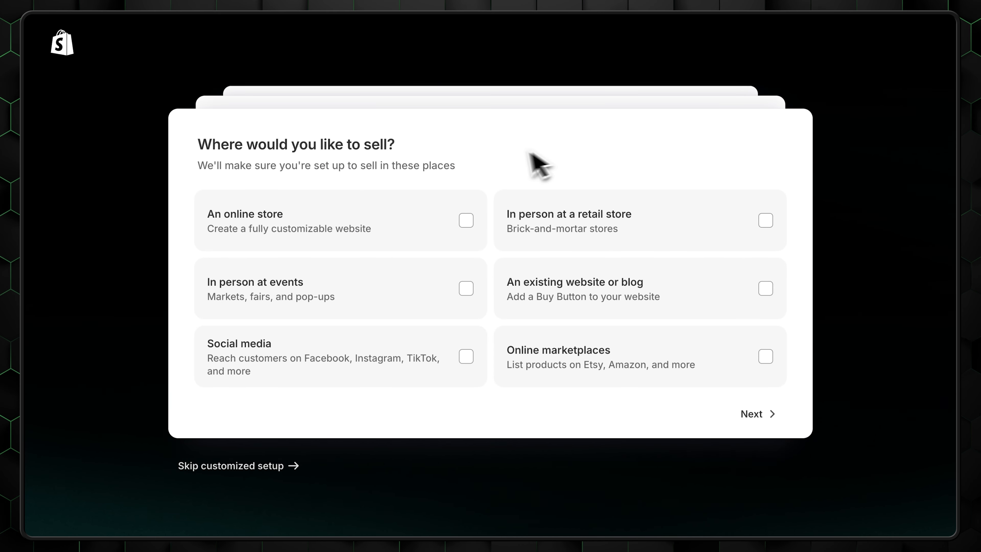
- Start the free trial with an email address and choose to sell through an online store
{"action": "left_click", "coordinate": [409, 218]}
{"action": "left_click", "coordinate": [758, 413]}
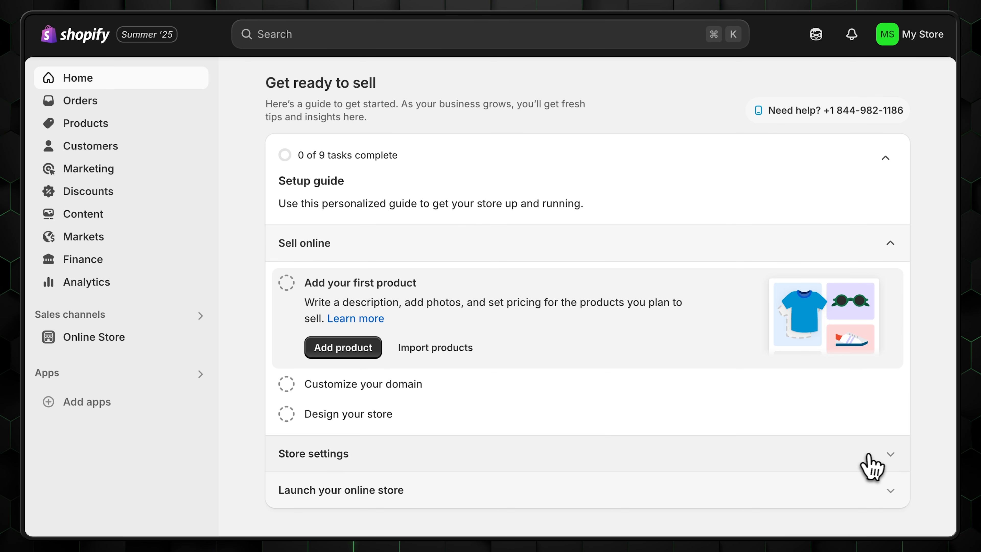
- Expand the store settings, online store launch and sell online task sections in the setup guide
{"action": "left_click", "coordinate": [884, 454]}
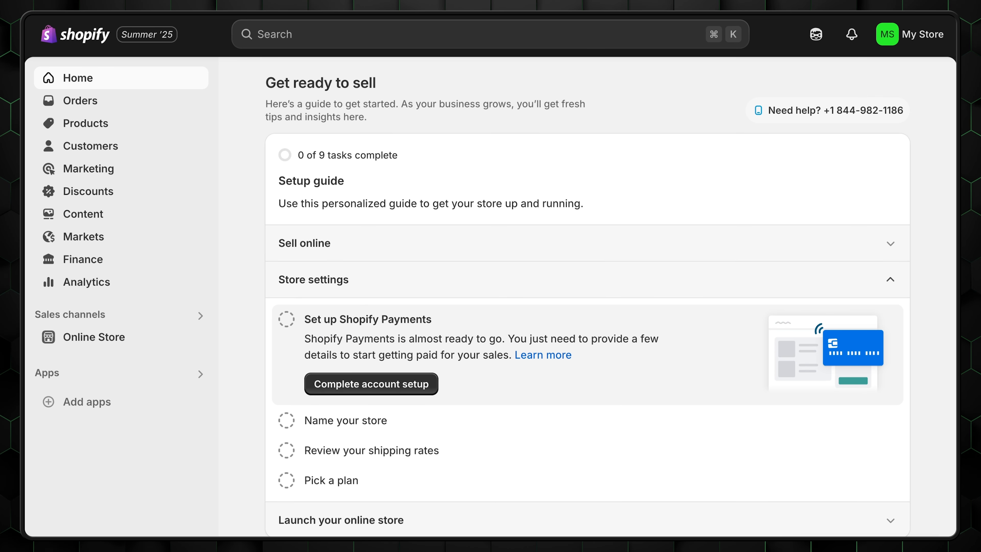
{"action": "left_click", "coordinate": [926, 506]}
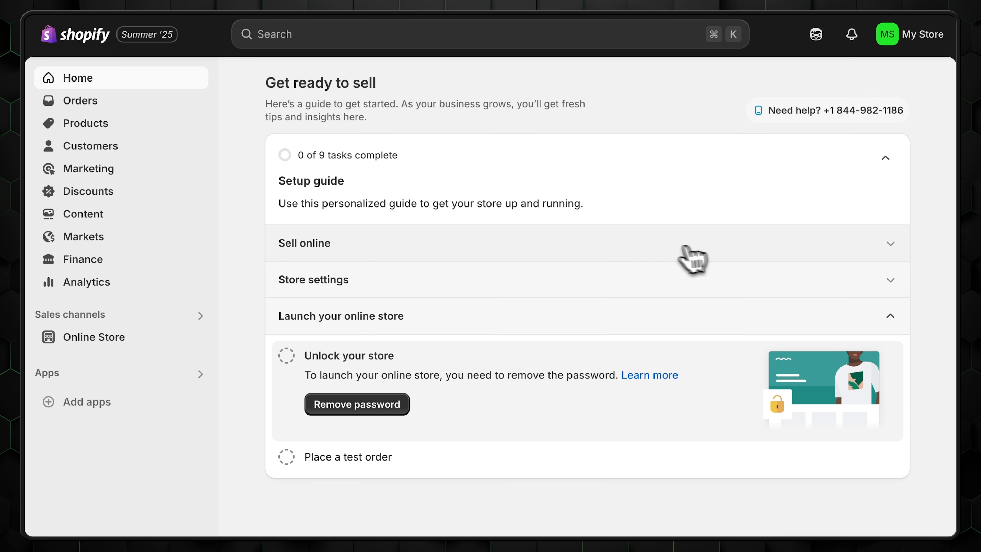
{"action": "left_click", "coordinate": [328, 247]}
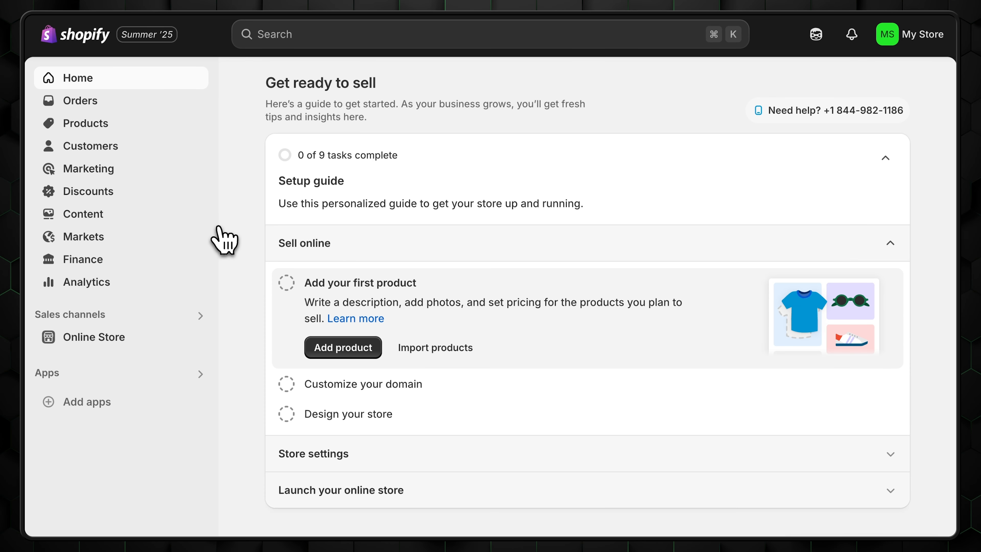
- Look through the Orders, Products, Customers, Analytics, Marketing and Discounts pages
{"action": "left_click", "coordinate": [74, 104]}
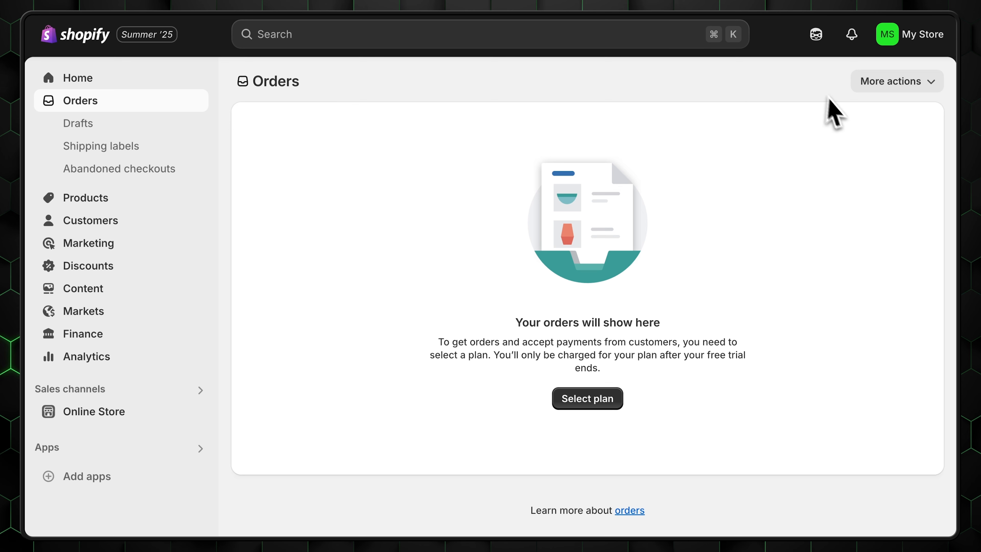
{"action": "left_click", "coordinate": [116, 205]}
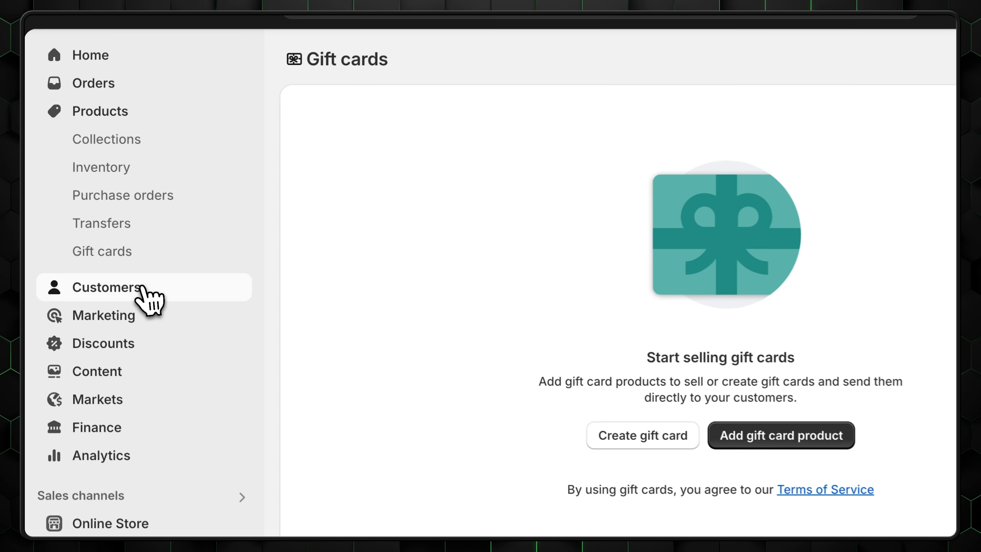
{"action": "left_click", "coordinate": [112, 266]}
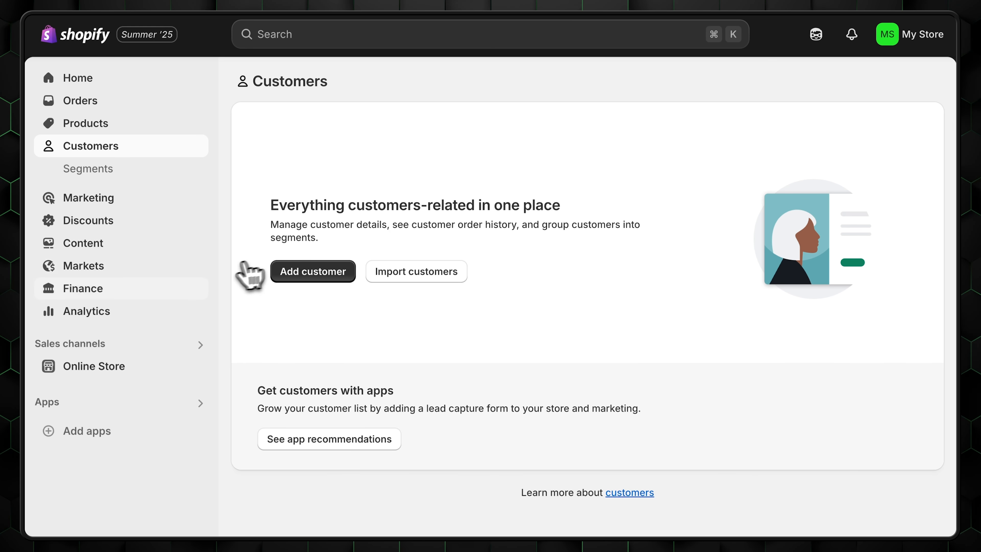
{"action": "left_click", "coordinate": [87, 311]}
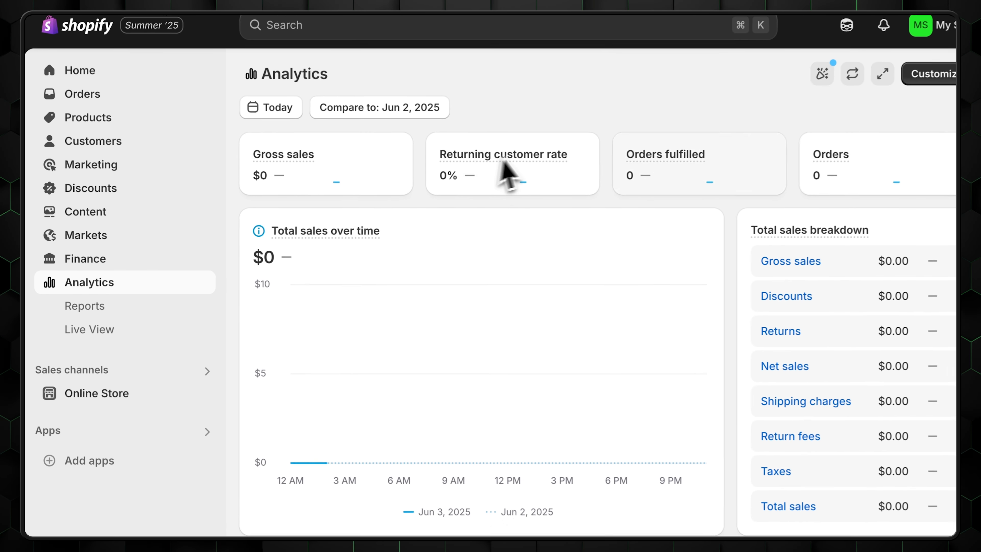
{"action": "scroll", "coordinate": [919, 263], "scroll_direction": "down", "scroll_amount": 10}
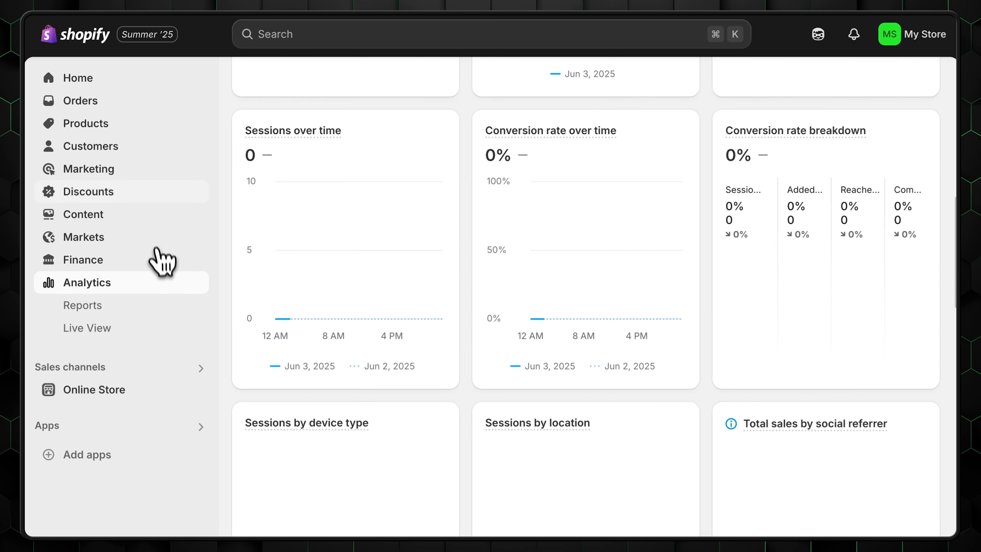
{"action": "left_click", "coordinate": [112, 170]}
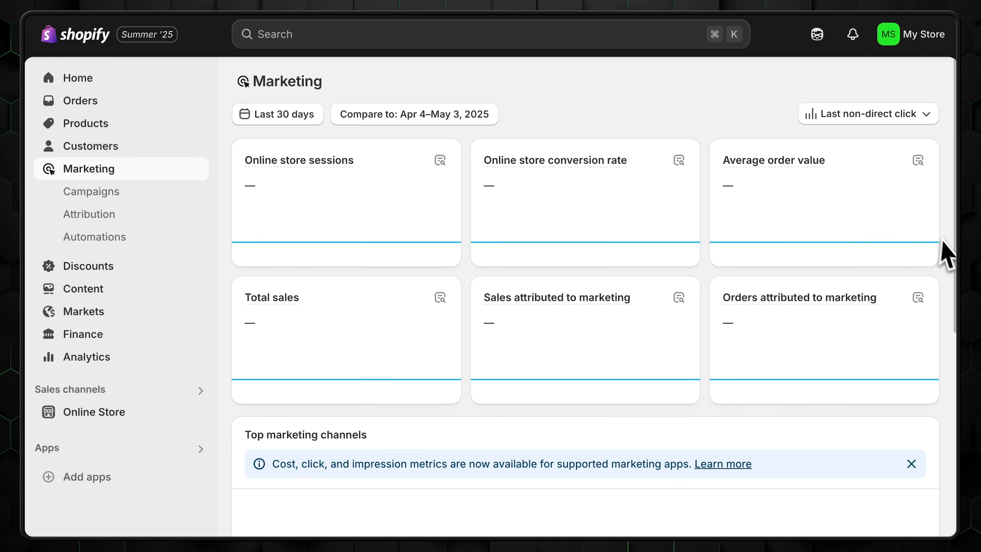
{"action": "scroll", "coordinate": [939, 344], "scroll_direction": "down", "scroll_amount": 10}
{"action": "left_click", "coordinate": [89, 267]}
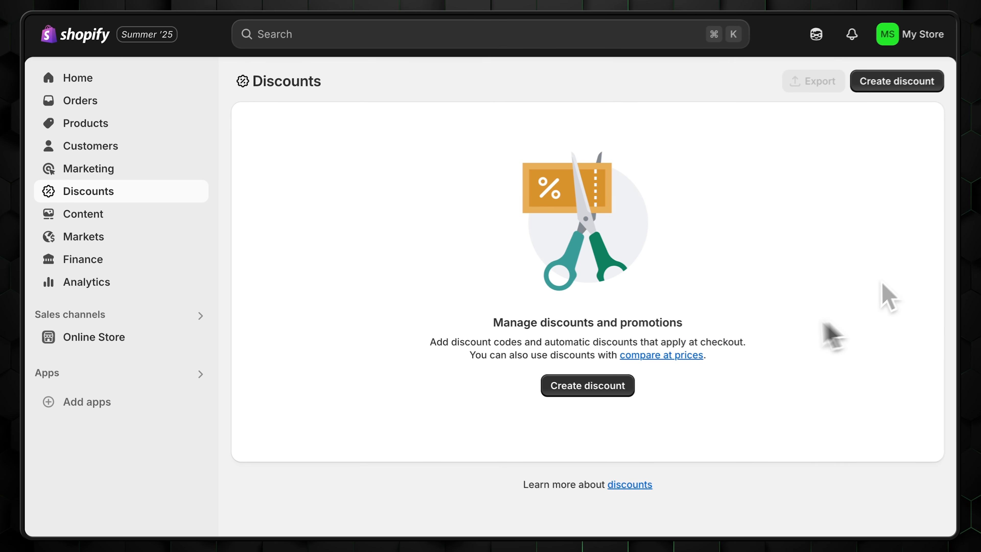
- Browse and dismiss the recommended apps, then go to Online Store Themes
{"action": "left_click", "coordinate": [58, 401]}
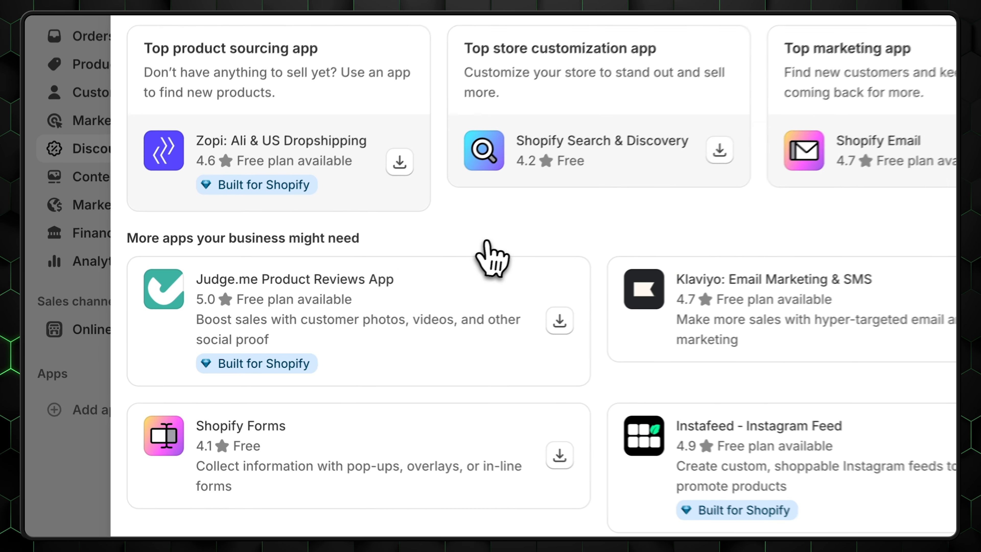
{"action": "scroll", "coordinate": [865, 347], "scroll_direction": "down", "scroll_amount": 3}
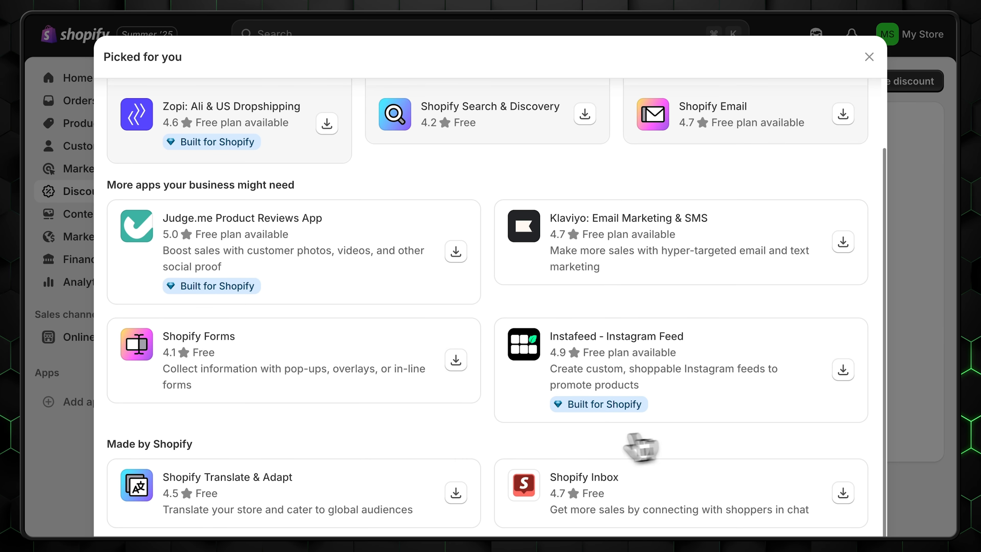
{"action": "left_click", "coordinate": [88, 354]}
{"action": "left_click", "coordinate": [89, 337]}
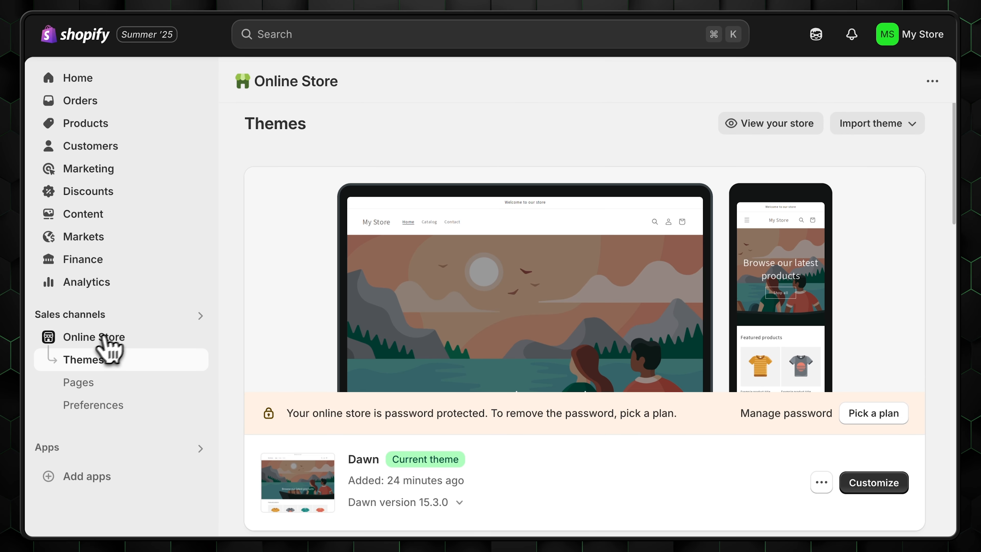
- Scroll the Themes page, view the Shipping and delivery settings, then return to the empty Products page
{"action": "scroll", "coordinate": [867, 325], "scroll_direction": "down", "scroll_amount": 5}
{"action": "scroll", "coordinate": [884, 395], "scroll_direction": "down", "scroll_amount": 10}
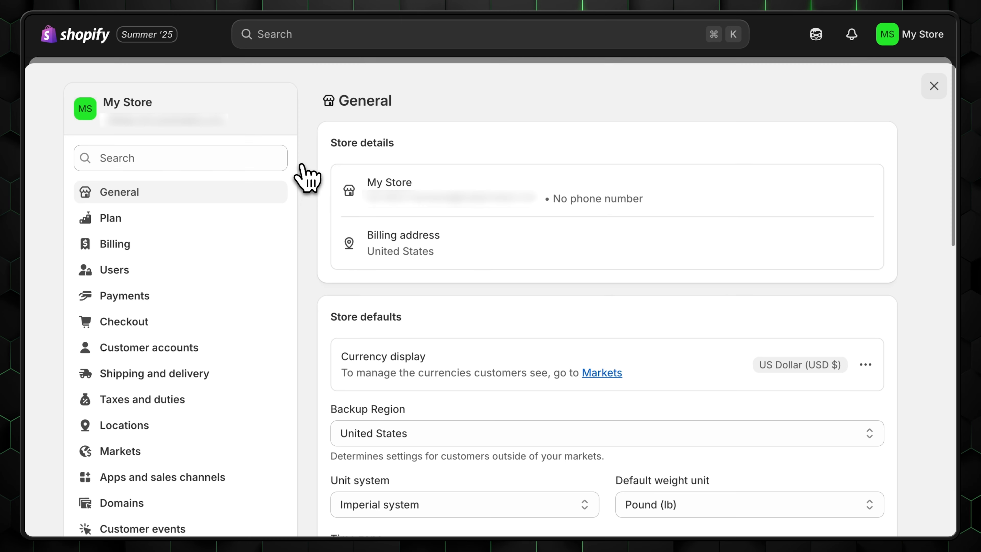
{"action": "scroll", "coordinate": [120, 298], "scroll_direction": "down", "scroll_amount": 3}
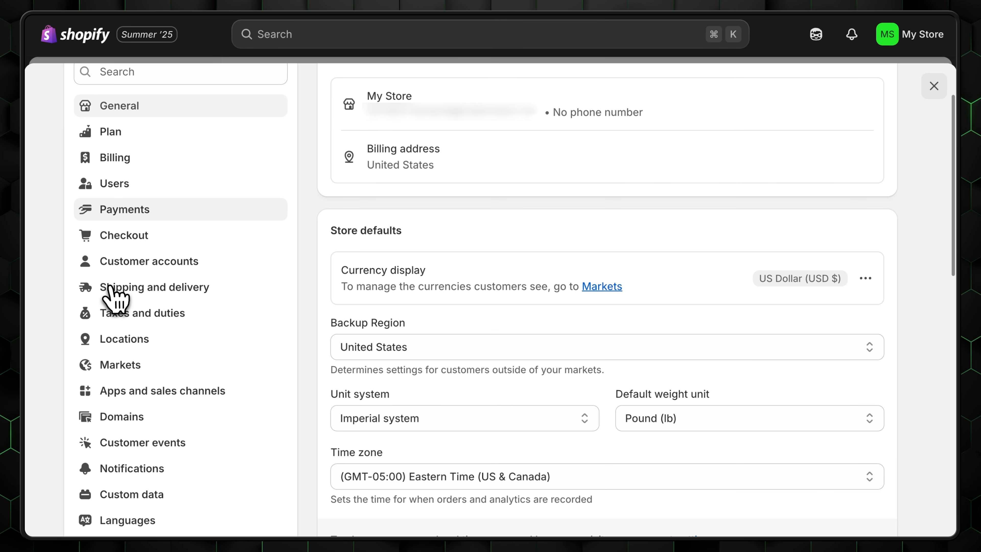
{"action": "scroll", "coordinate": [116, 297], "scroll_direction": "down", "scroll_amount": 1}
{"action": "left_click", "coordinate": [133, 252]}
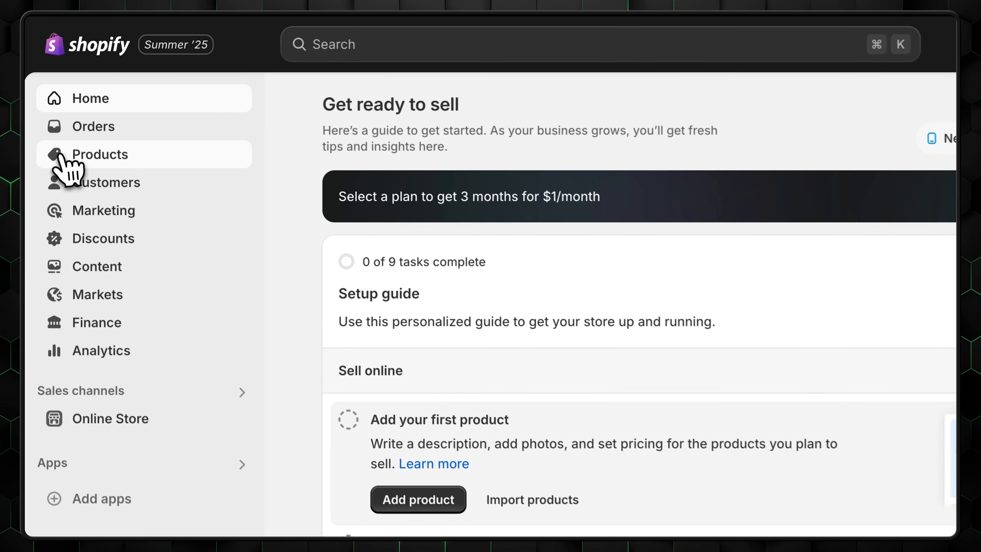
{"action": "left_click", "coordinate": [66, 124]}
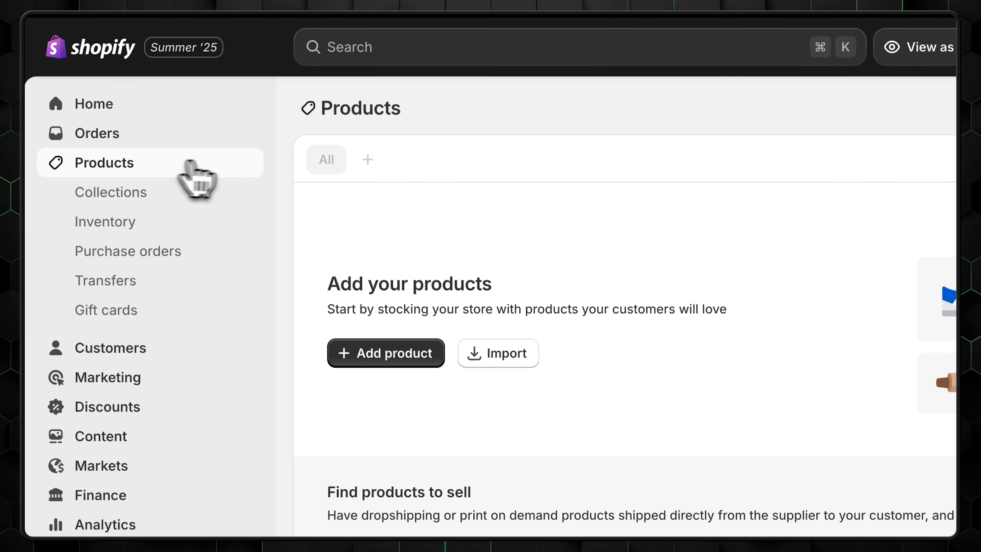
- Create a new product titled Cyberspace Traveler Hoodie and paste in its description
{"action": "left_click", "coordinate": [385, 353]}
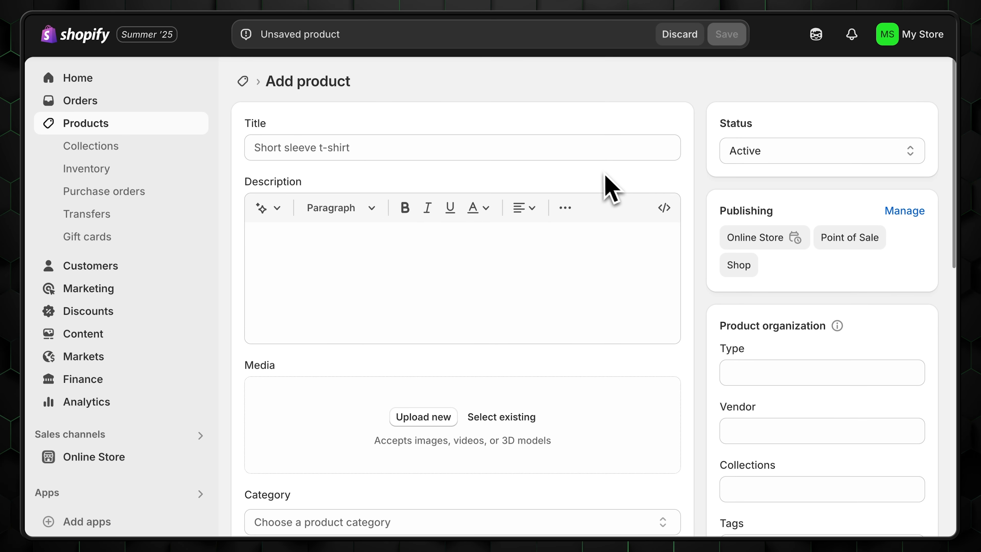
{"action": "left_click", "coordinate": [301, 152]}
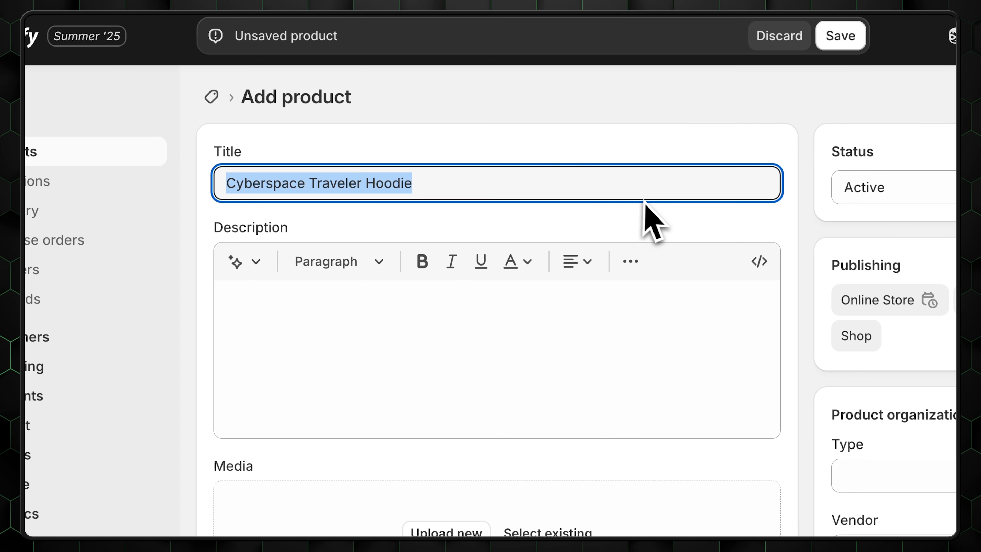
{"action": "left_click", "coordinate": [658, 220]}
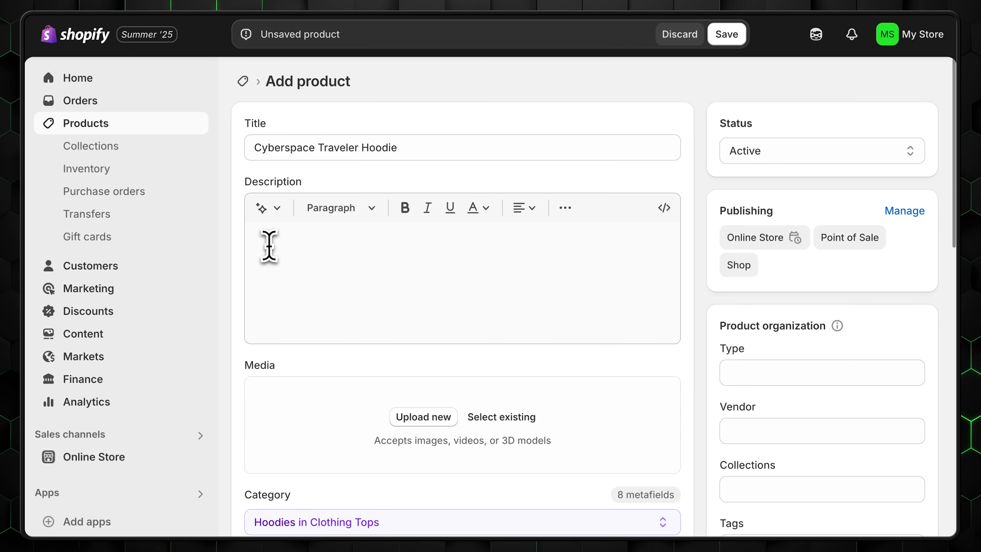
{"action": "left_click", "coordinate": [269, 246]}
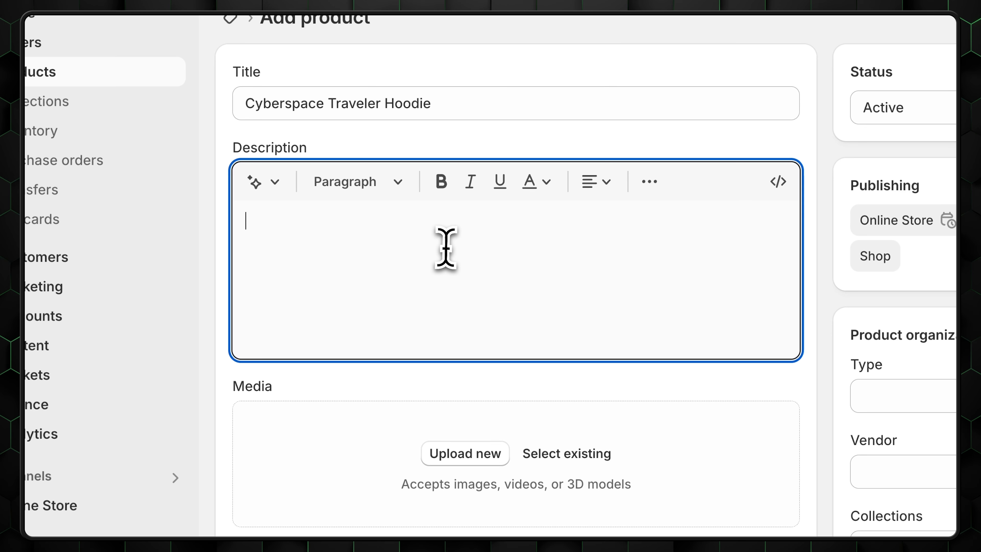
{"action": "type", "text": "The cyber world is huge, like a galaxy of its own. Who ventures into space without a proper suite? Not you, that's for sure. Enter: cyberspace hoodie, suitable for any harsh environment and guaranteed to keep you cozy in the cosmos."}
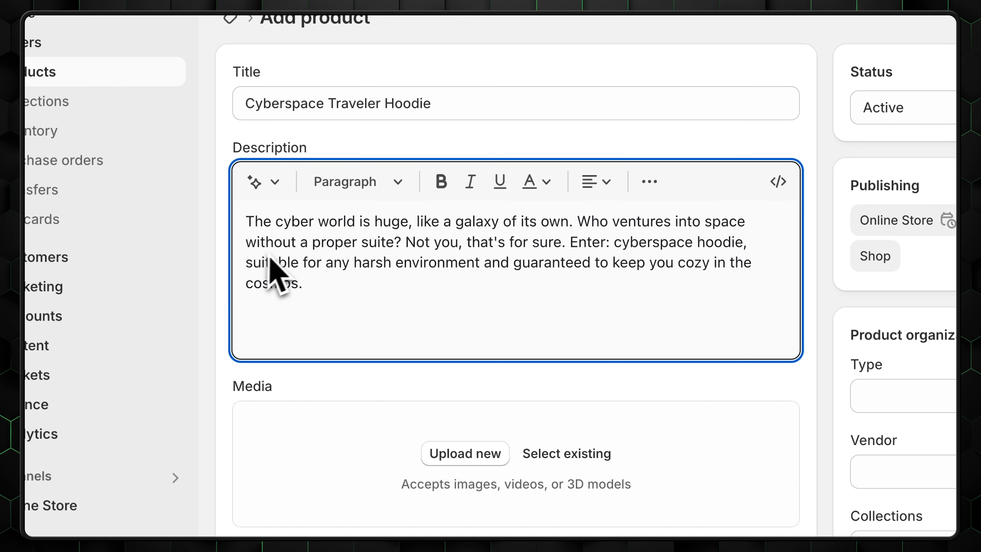
{"action": "left_click", "coordinate": [191, 291]}
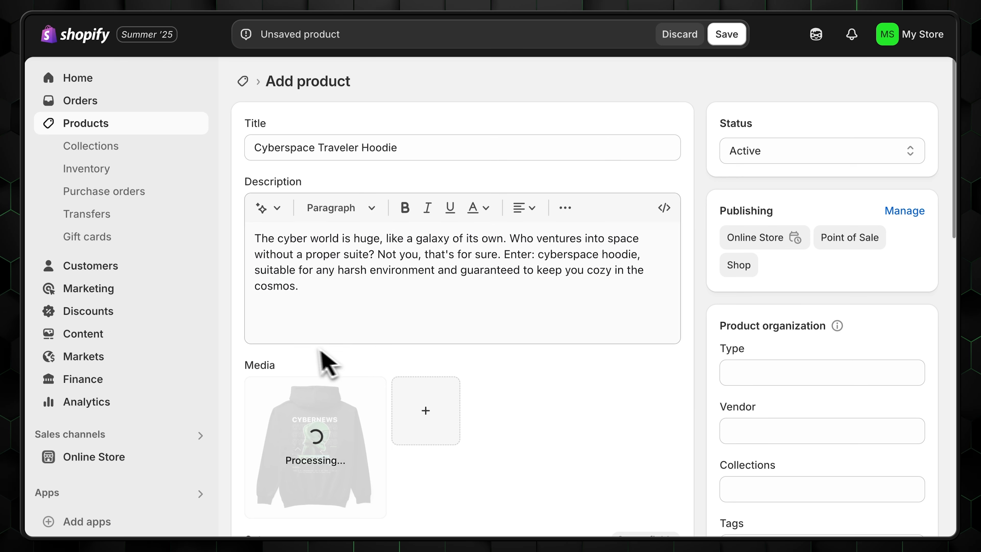
- Attach both the back and front hoodie images to the product media
{"action": "scroll", "coordinate": [232, 344], "scroll_direction": "down", "scroll_amount": 5}
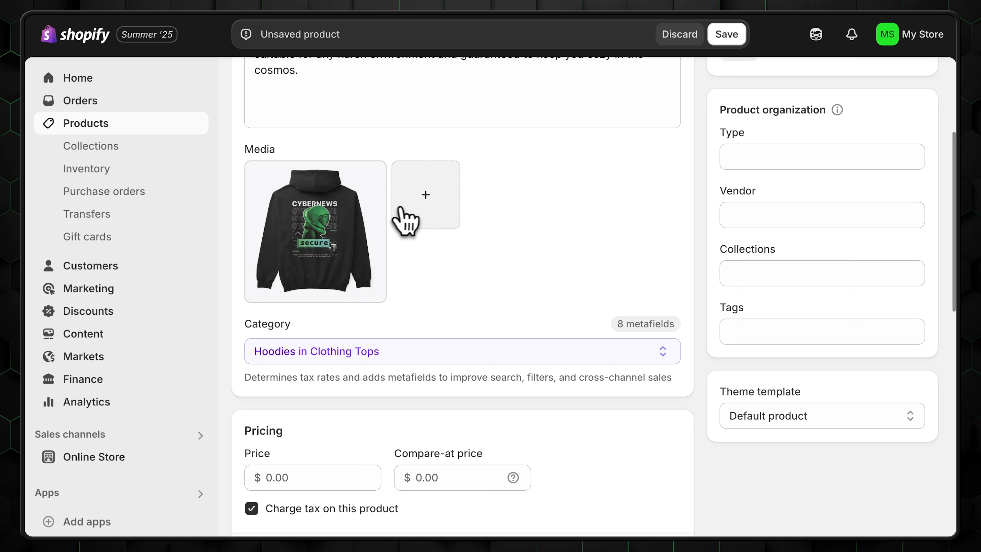
{"action": "left_click", "coordinate": [435, 202]}
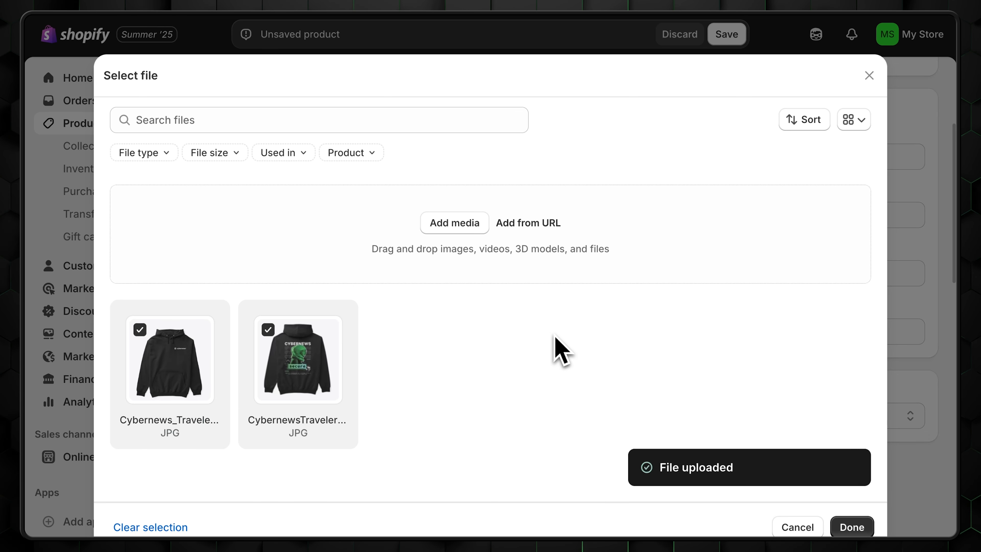
{"action": "left_click", "coordinate": [852, 527]}
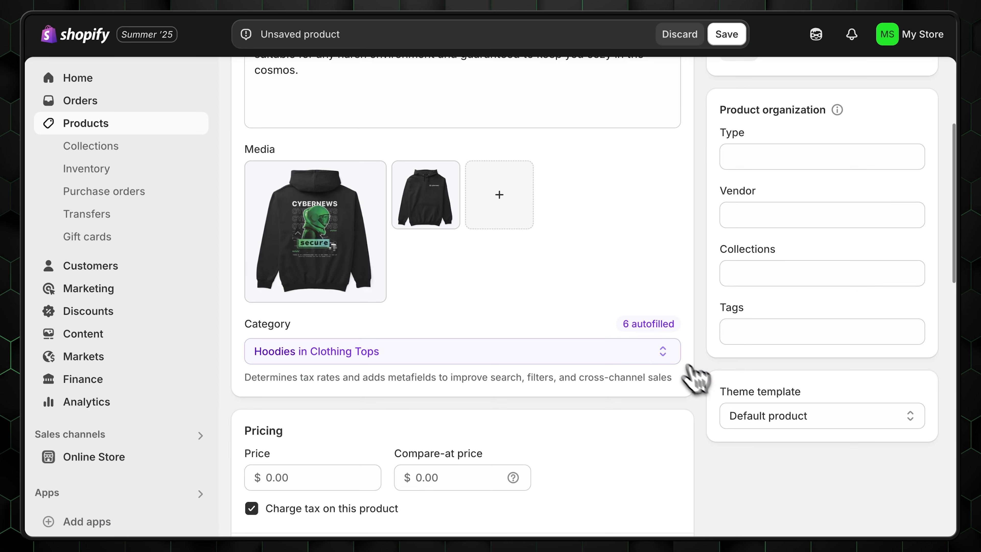
- Enter 53.00 as the hoodie's price
{"action": "scroll", "coordinate": [379, 336], "scroll_direction": "down", "scroll_amount": 3}
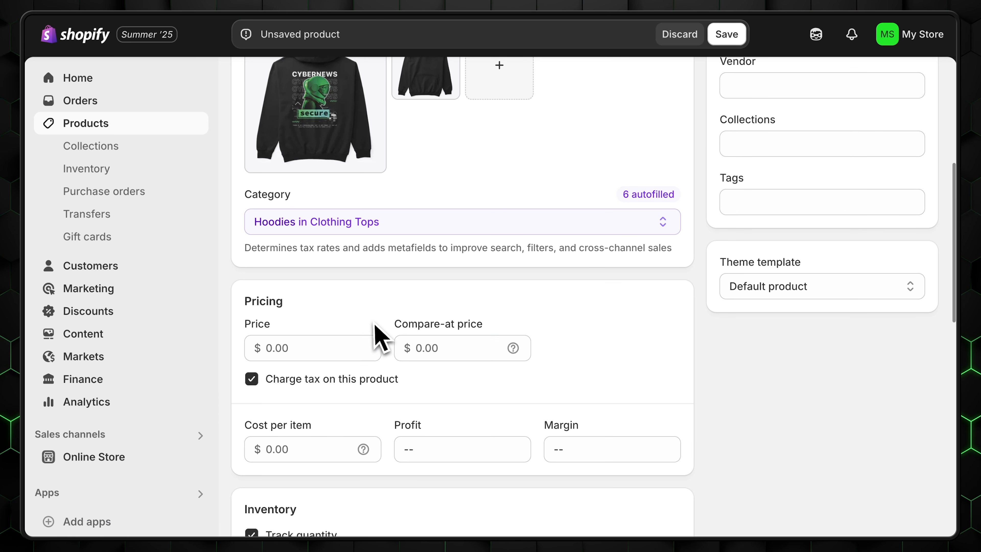
{"action": "left_click", "coordinate": [270, 348]}
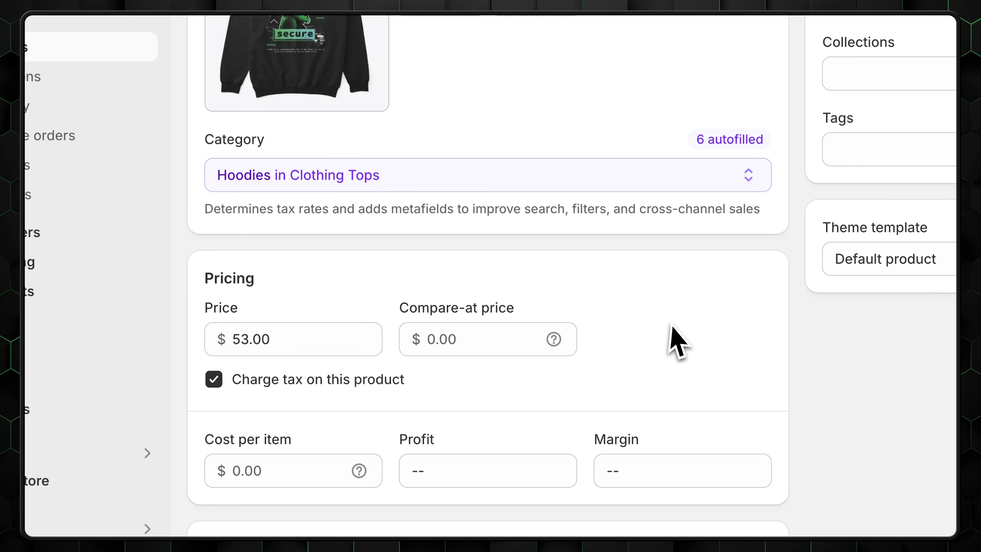
{"action": "scroll", "coordinate": [625, 338], "scroll_direction": "down", "scroll_amount": 5}
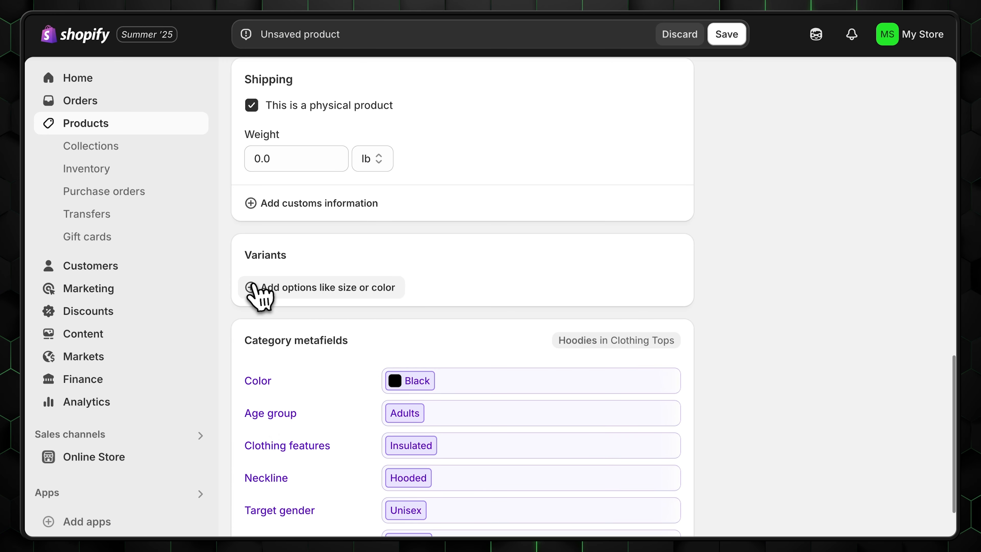
- Add Color and Size variant options and begin entering the size values
{"action": "left_click", "coordinate": [250, 288]}
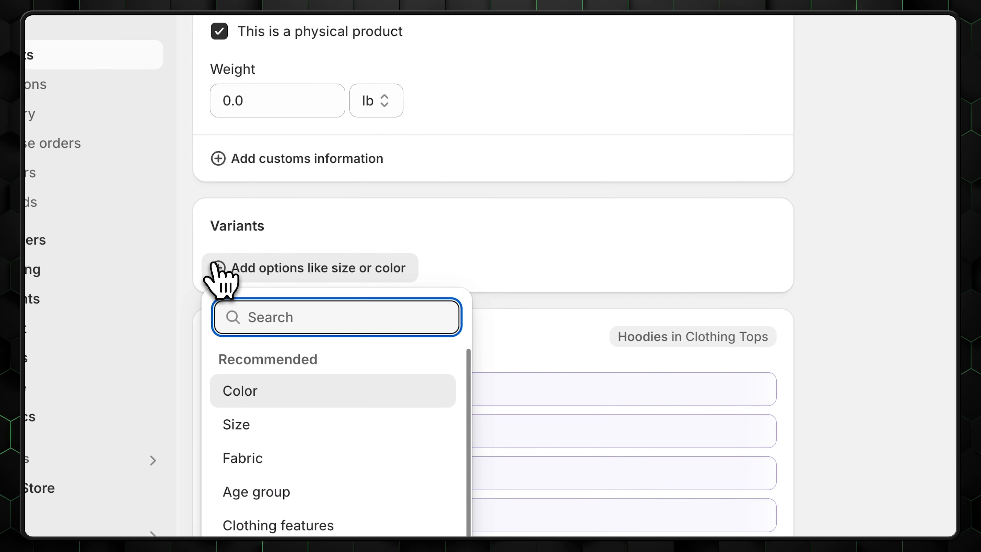
{"action": "left_click", "coordinate": [303, 391]}
{"action": "left_click", "coordinate": [248, 366]}
{"action": "left_click", "coordinate": [302, 425]}
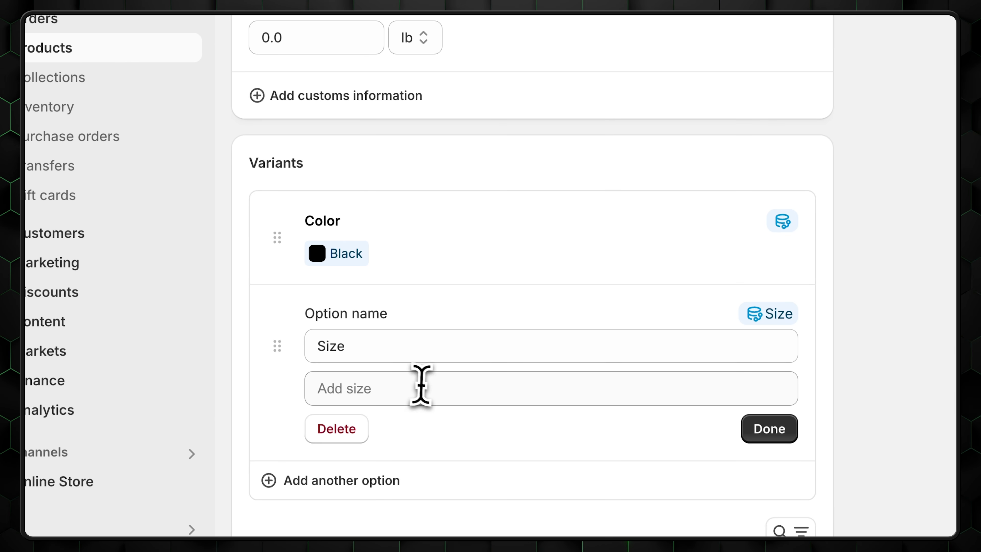
{"action": "left_click", "coordinate": [437, 394]}
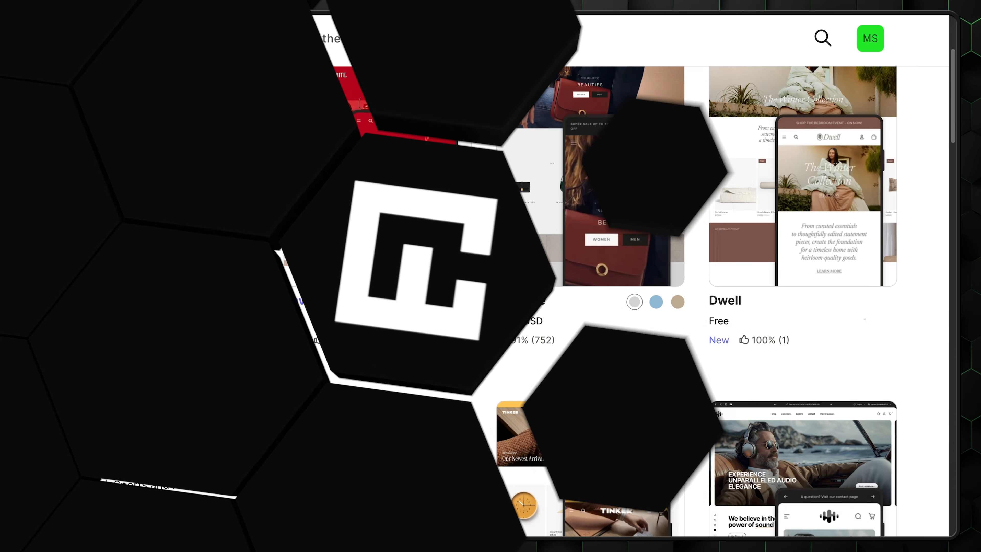
- Scroll the theme store grid and open the Pitch theme's full preview
{"action": "scroll", "coordinate": [620, 219], "scroll_direction": "down", "scroll_amount": 8}
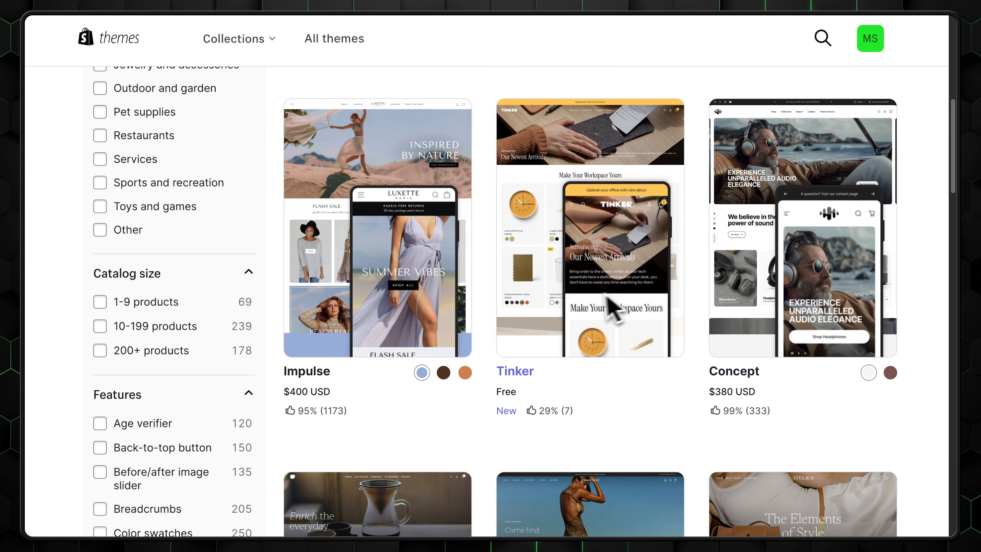
{"action": "scroll", "coordinate": [412, 305], "scroll_direction": "down", "scroll_amount": 9}
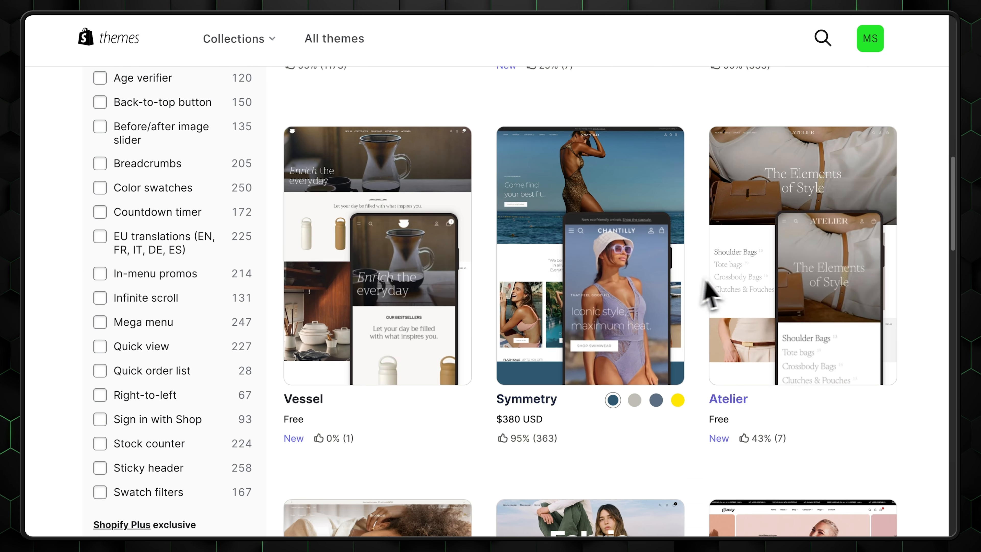
{"action": "scroll", "coordinate": [821, 284], "scroll_direction": "down", "scroll_amount": 5}
{"action": "scroll", "coordinate": [778, 313], "scroll_direction": "down", "scroll_amount": 5}
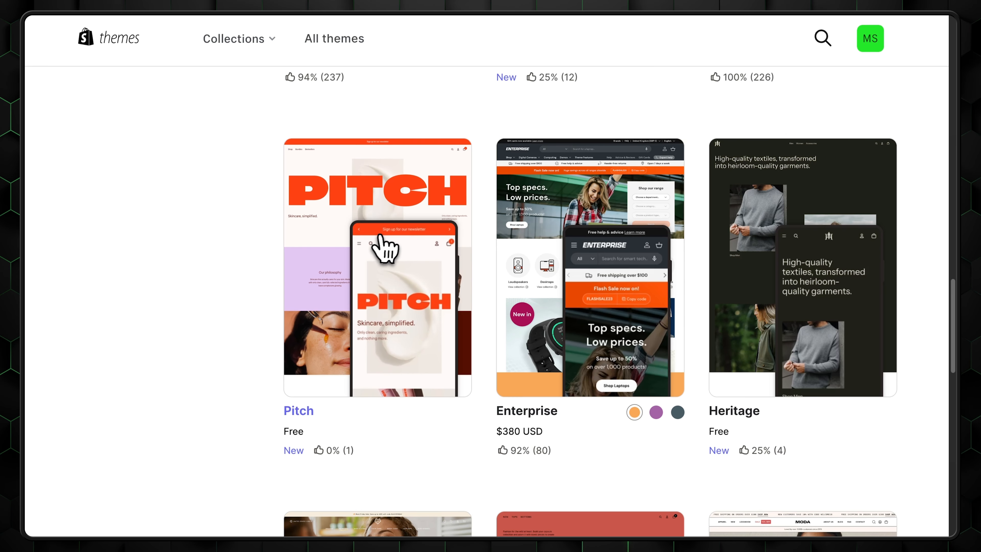
{"action": "left_click", "coordinate": [391, 233]}
- Scroll the Focal theme preview and page its earrings carousel forward
{"action": "scroll", "coordinate": [865, 202], "scroll_direction": "down", "scroll_amount": 10}
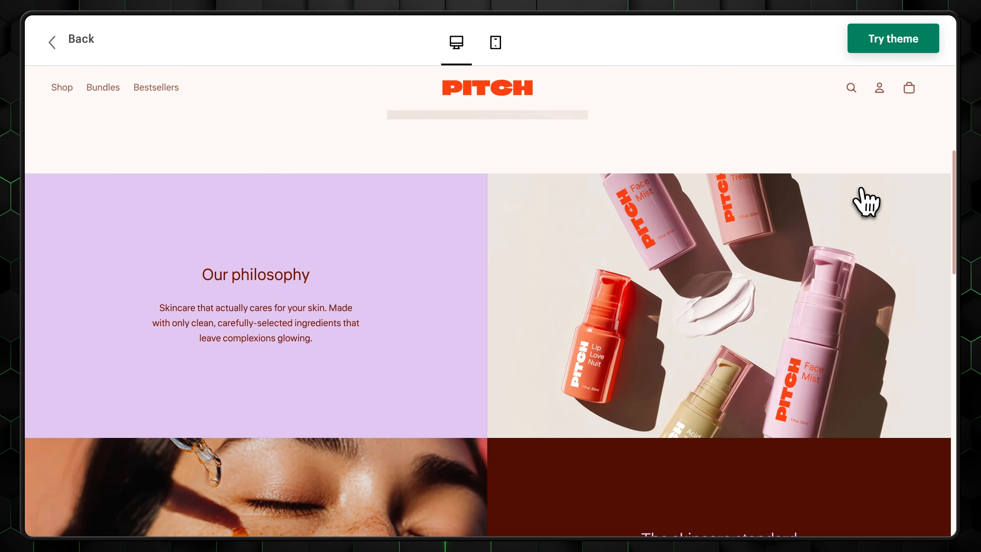
{"action": "scroll", "coordinate": [850, 305], "scroll_direction": "down", "scroll_amount": 5}
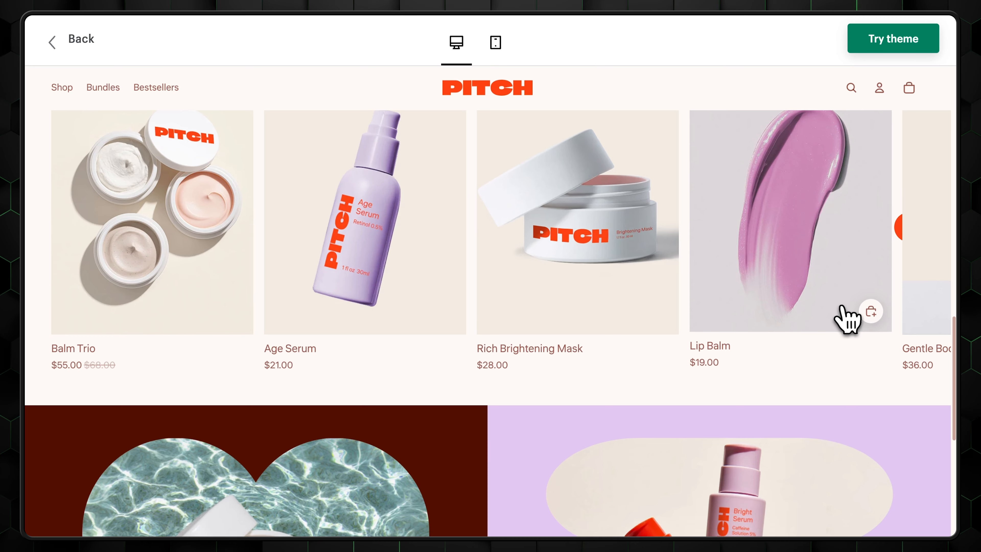
{"action": "scroll", "coordinate": [232, 274], "scroll_direction": "up", "scroll_amount": 2}
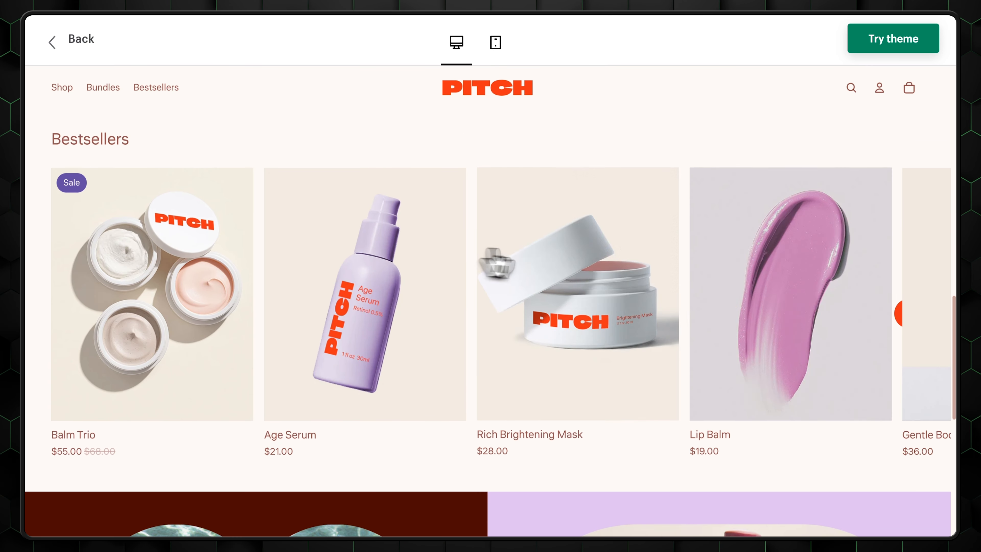
{"action": "scroll", "coordinate": [892, 371], "scroll_direction": "down", "scroll_amount": 6}
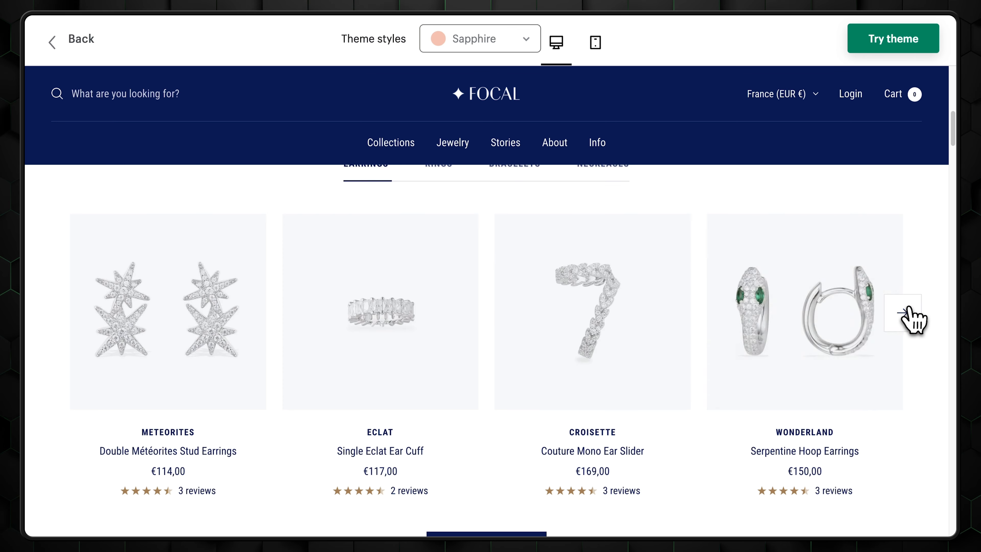
{"action": "left_click", "coordinate": [906, 313]}
{"action": "scroll", "coordinate": [227, 351], "scroll_direction": "down", "scroll_amount": 8}
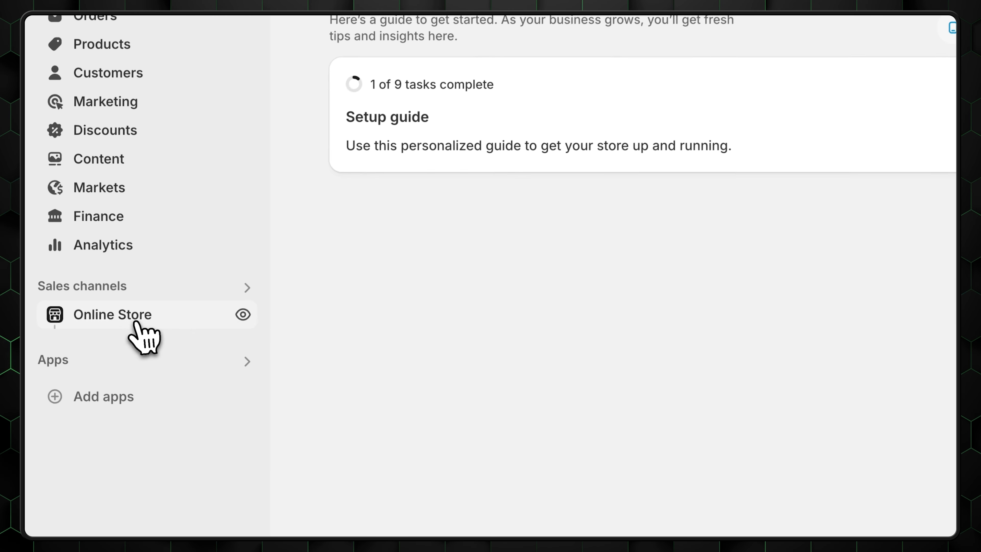
- Go to Online Store themes and filter the theme store to themes with a Back-to-top button
{"action": "left_click", "coordinate": [108, 338]}
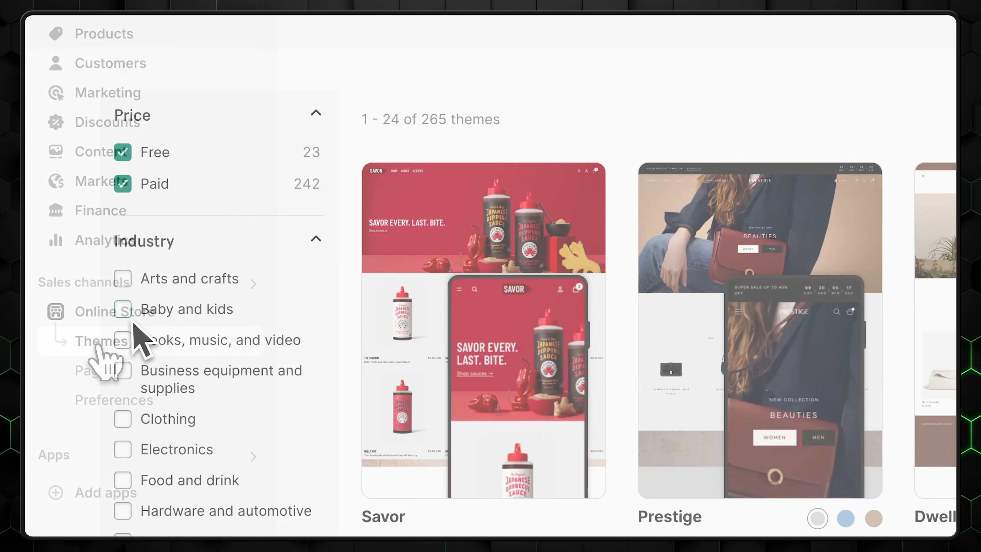
{"action": "scroll", "coordinate": [135, 332], "scroll_direction": "down", "scroll_amount": 5}
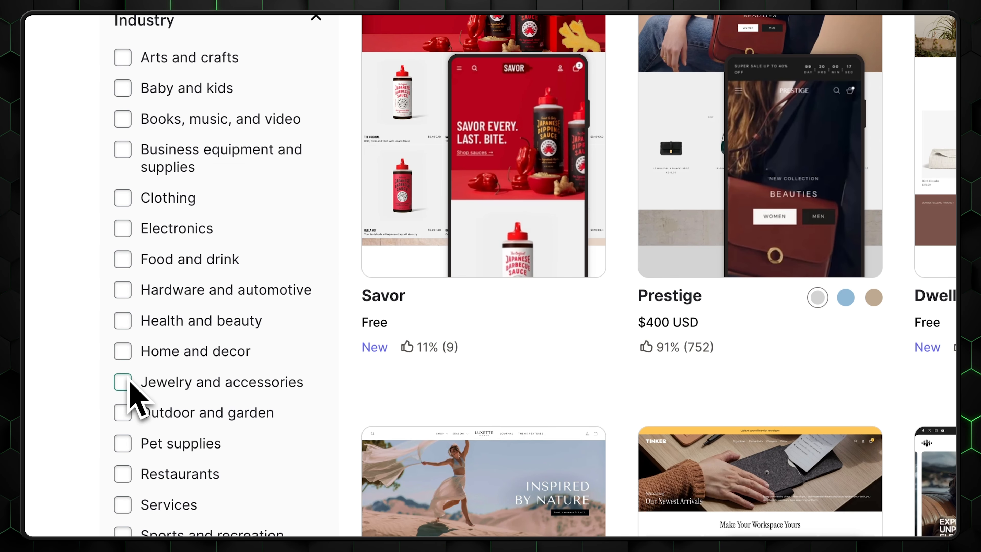
{"action": "scroll", "coordinate": [125, 452], "scroll_direction": "down", "scroll_amount": 10}
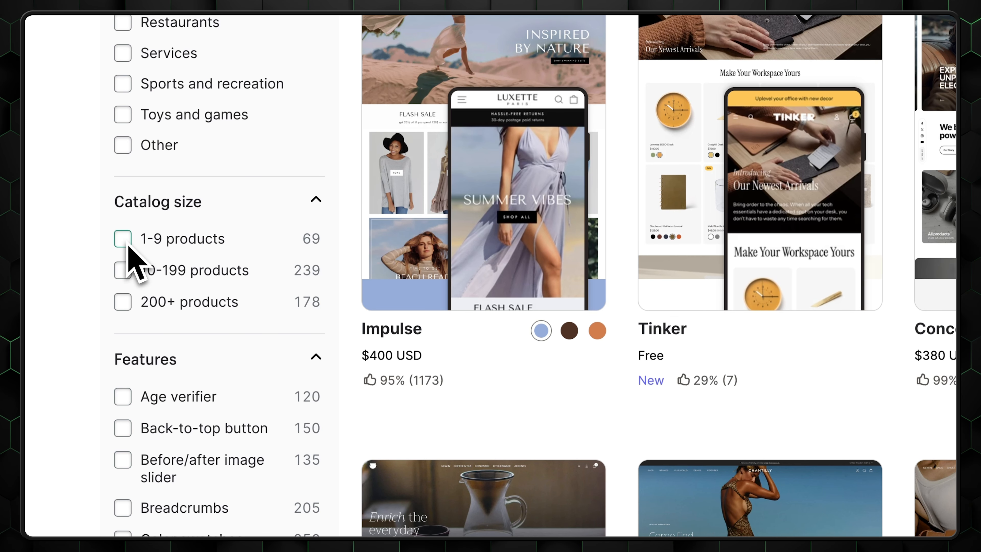
{"action": "scroll", "coordinate": [131, 255], "scroll_direction": "down", "scroll_amount": 5}
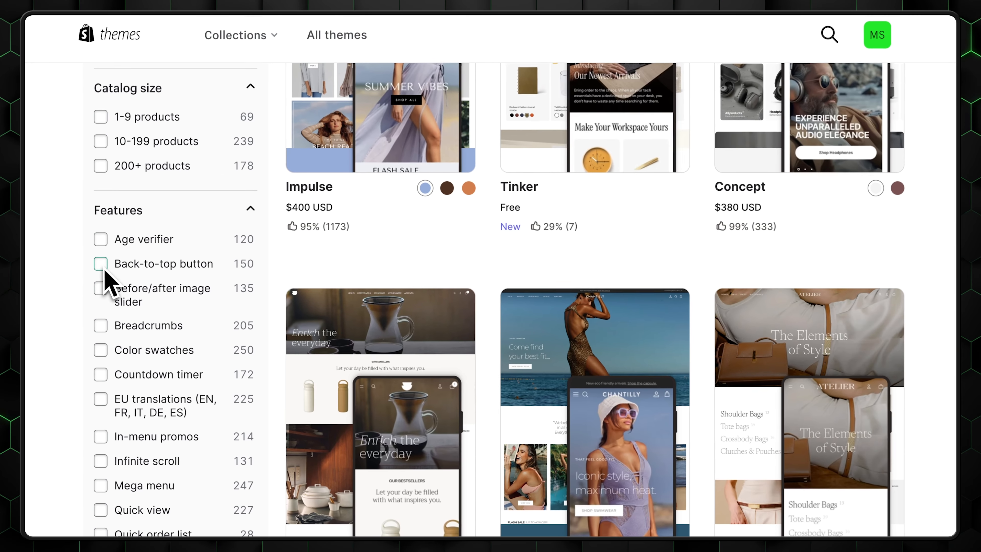
{"action": "left_click", "coordinate": [122, 203]}
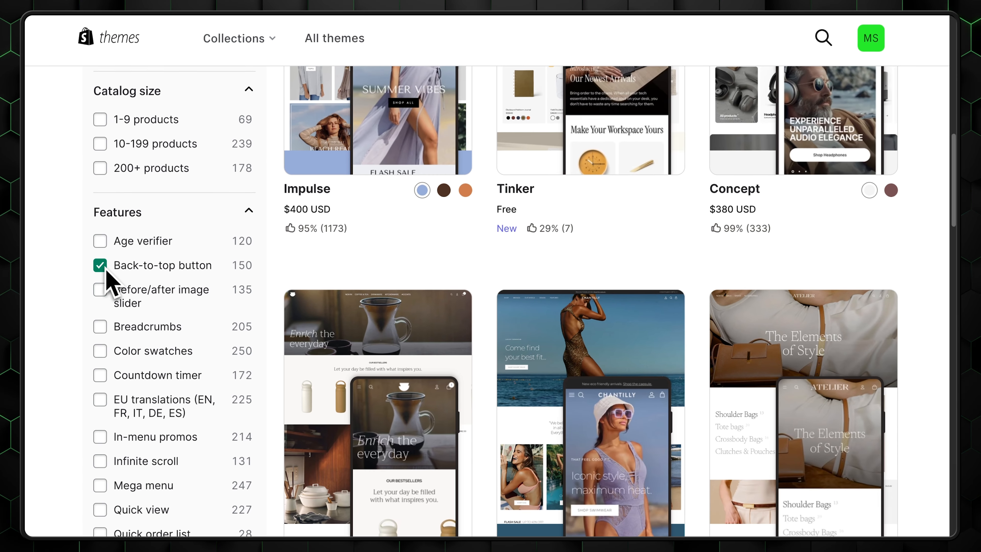
{"action": "scroll", "coordinate": [218, 328], "scroll_direction": "down", "scroll_amount": 2}
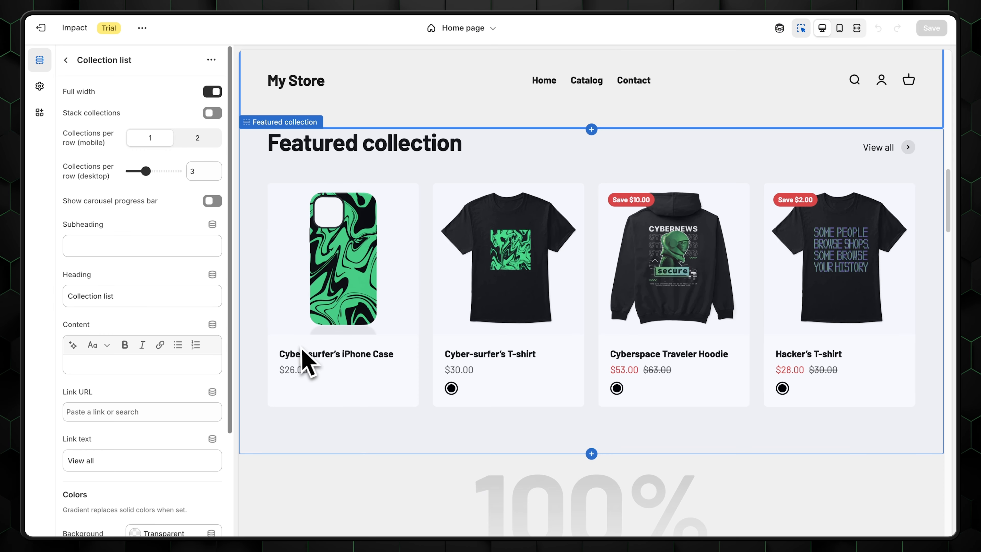
- In the Impact editor, open the Cyber-surfer's iPhone Case page and inspect its variant picker and flat case photo
{"action": "left_click", "coordinate": [292, 355]}
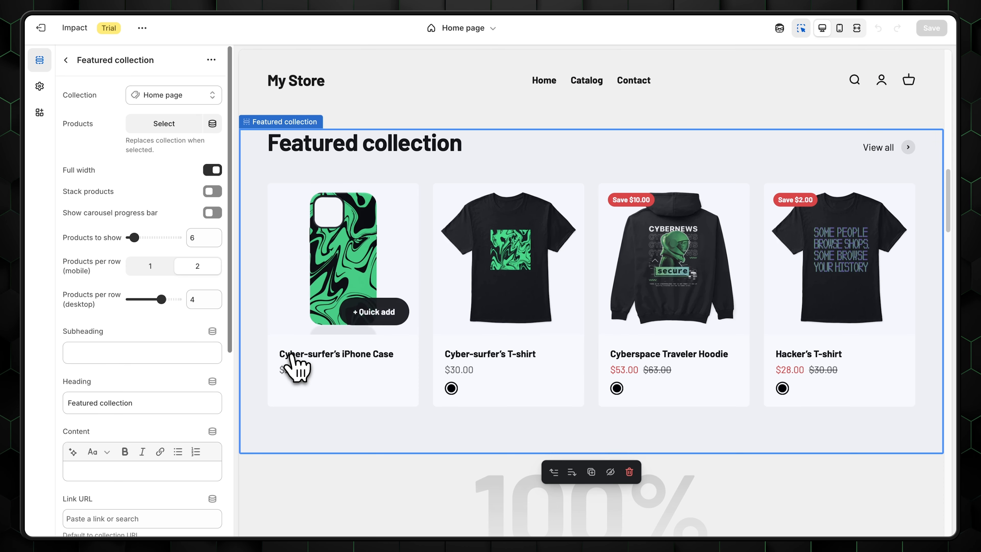
{"action": "left_click", "coordinate": [314, 354]}
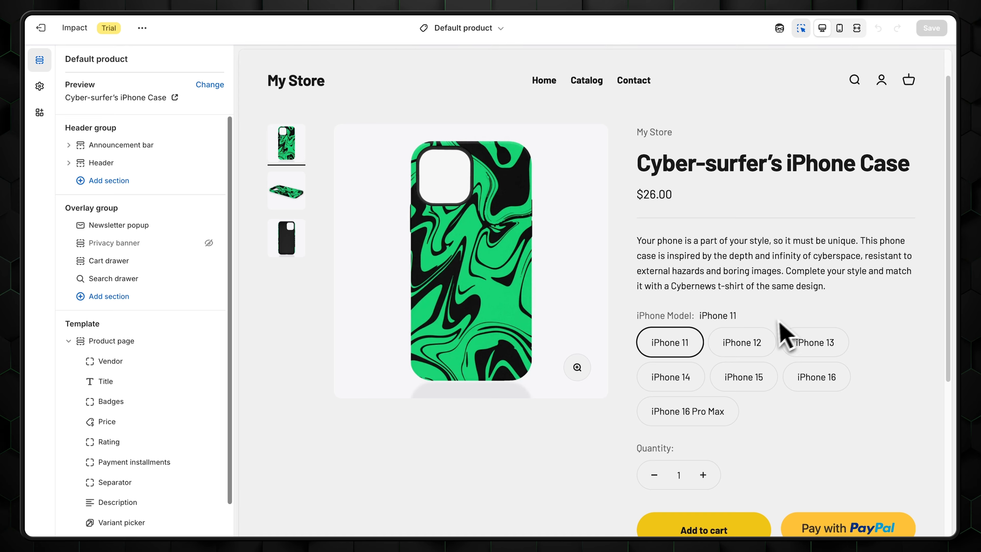
{"action": "left_click", "coordinate": [779, 325]}
{"action": "scroll", "coordinate": [767, 340], "scroll_direction": "down", "scroll_amount": 7}
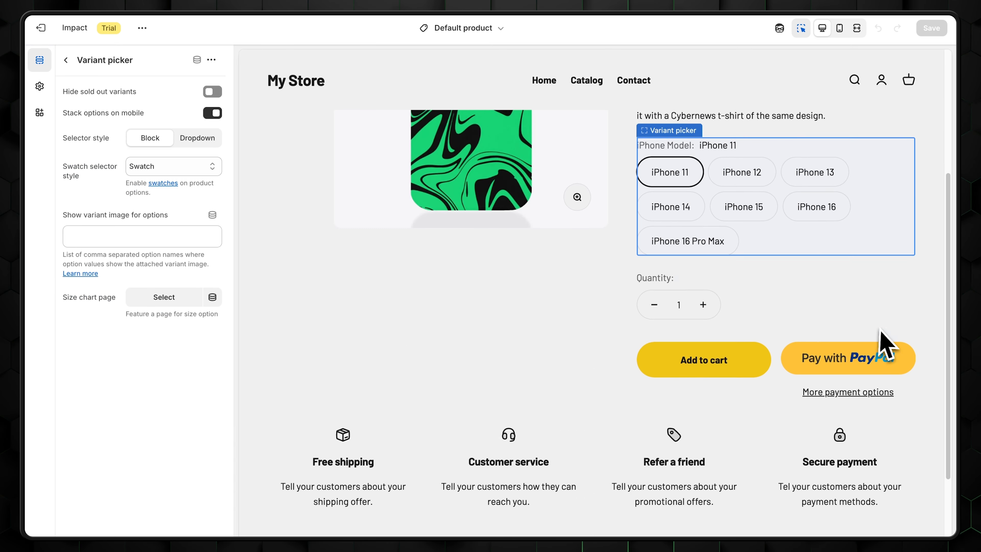
{"action": "scroll", "coordinate": [766, 383], "scroll_direction": "up", "scroll_amount": 8}
{"action": "left_click", "coordinate": [282, 231]}
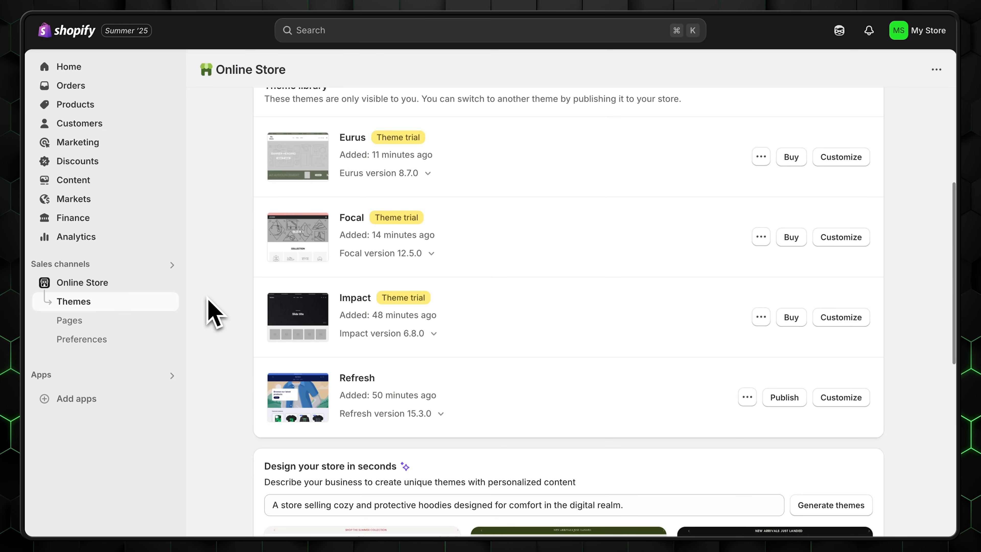
- Customize the Refresh theme and inspect colour Schemes 2 and 4
{"action": "left_click", "coordinate": [841, 398]}
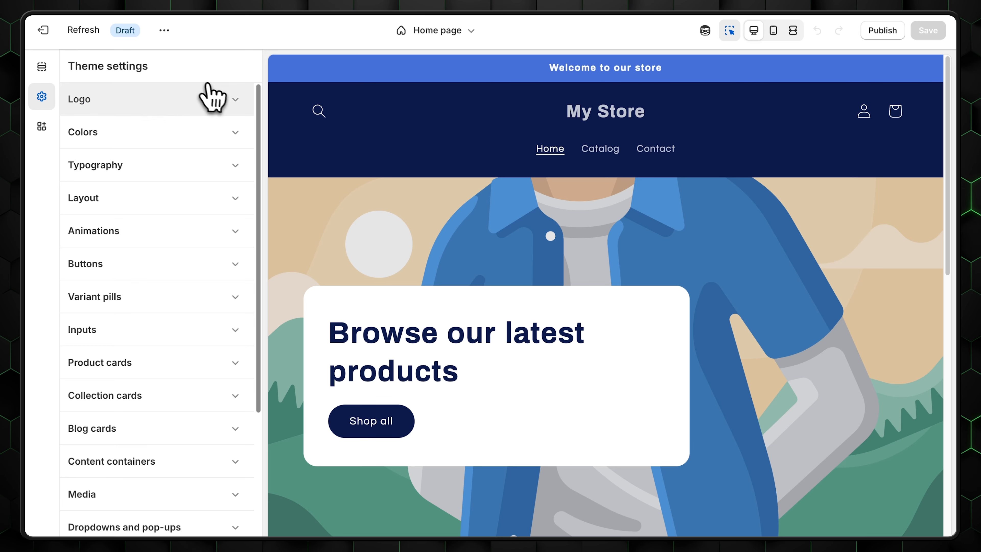
{"action": "left_click", "coordinate": [219, 133]}
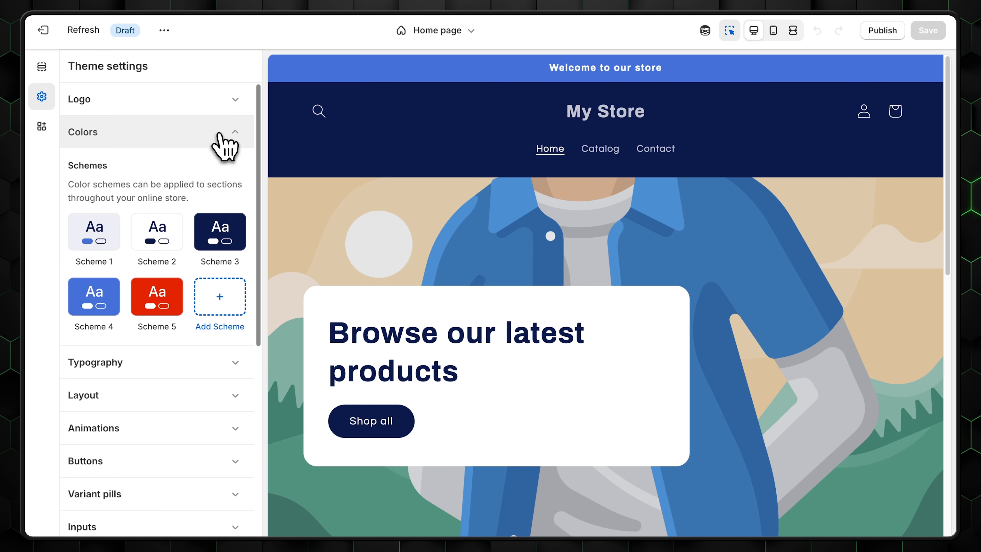
{"action": "left_click", "coordinate": [180, 231]}
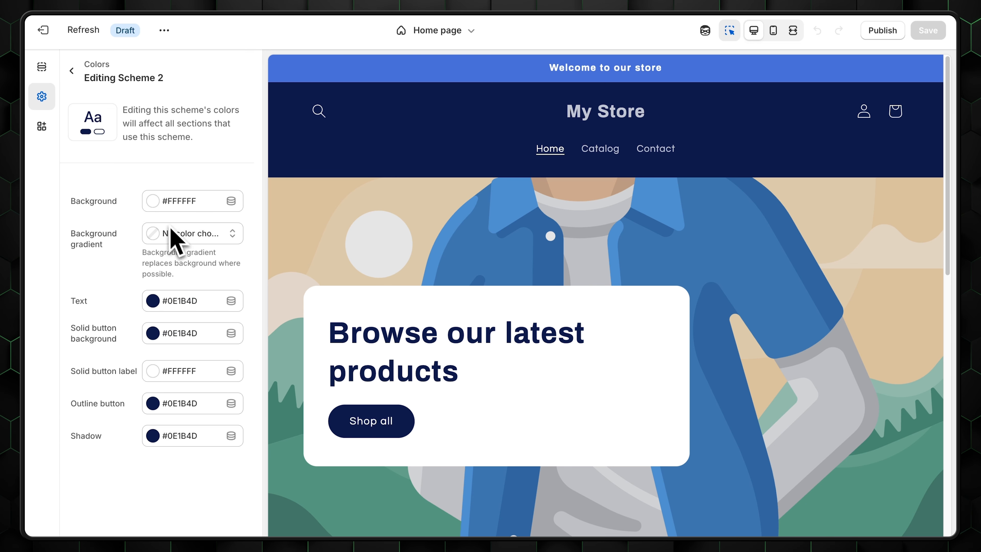
{"action": "left_click", "coordinate": [71, 70]}
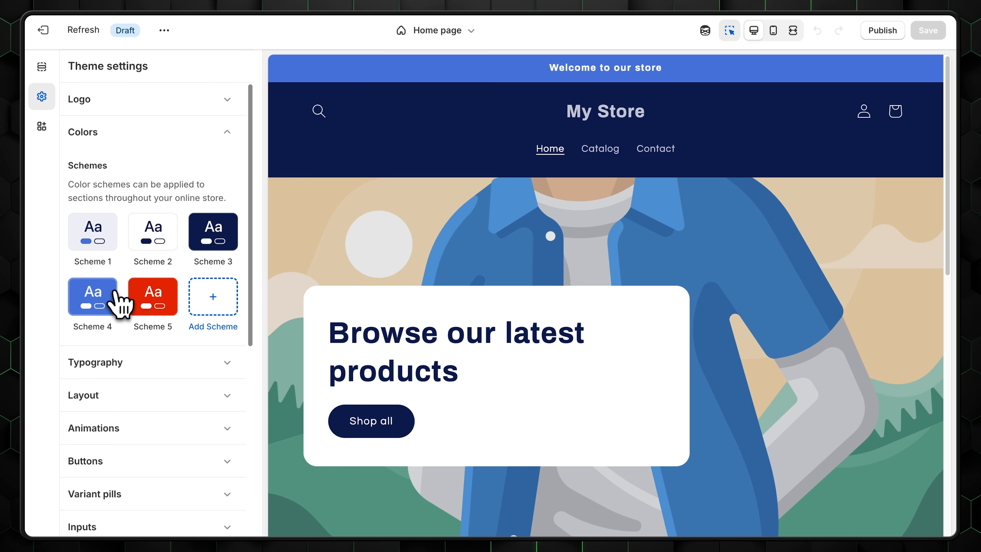
{"action": "left_click", "coordinate": [112, 298]}
- Preview Alegreya and Archivo, then set the heading font to Assistant
{"action": "left_click", "coordinate": [148, 372]}
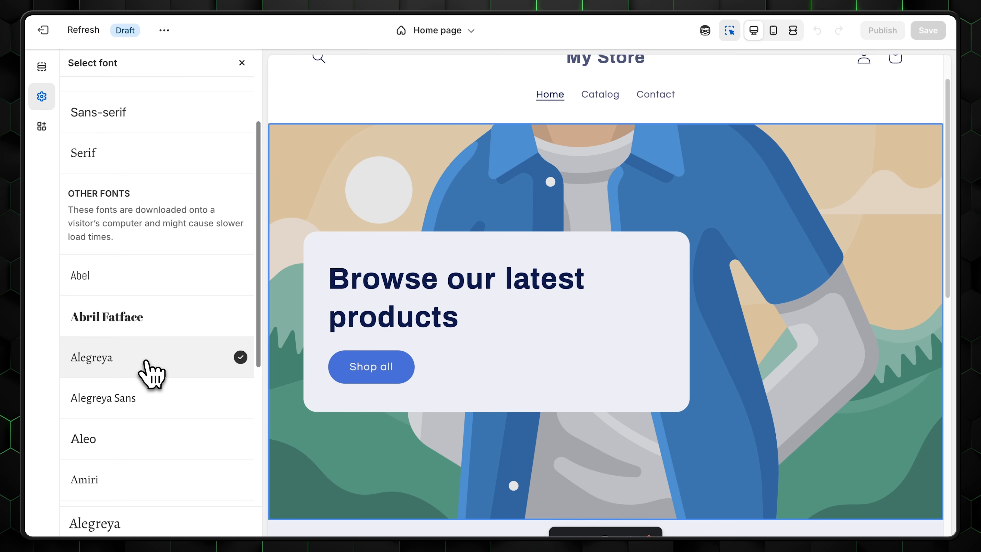
{"action": "scroll", "coordinate": [180, 329], "scroll_direction": "down", "scroll_amount": 5}
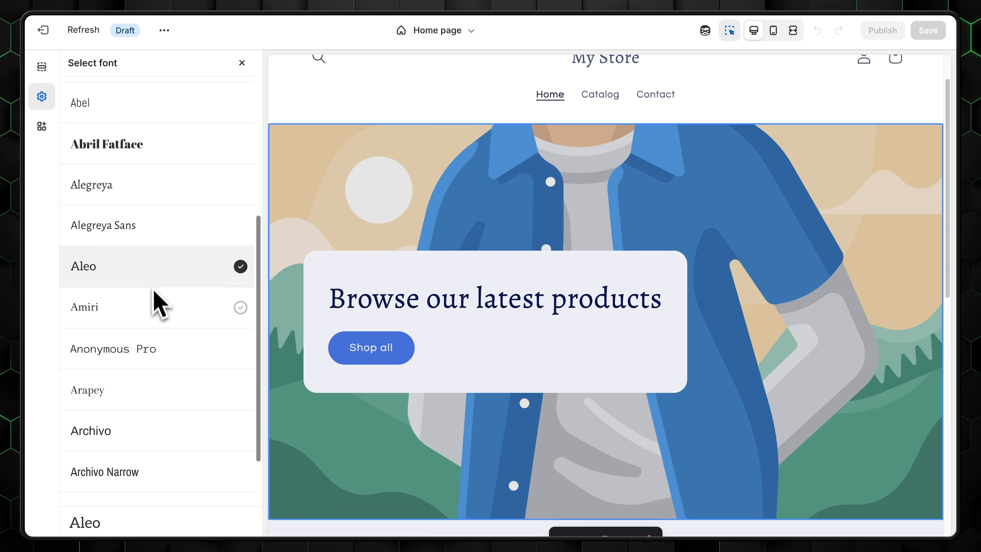
{"action": "scroll", "coordinate": [152, 294], "scroll_direction": "down", "scroll_amount": 2}
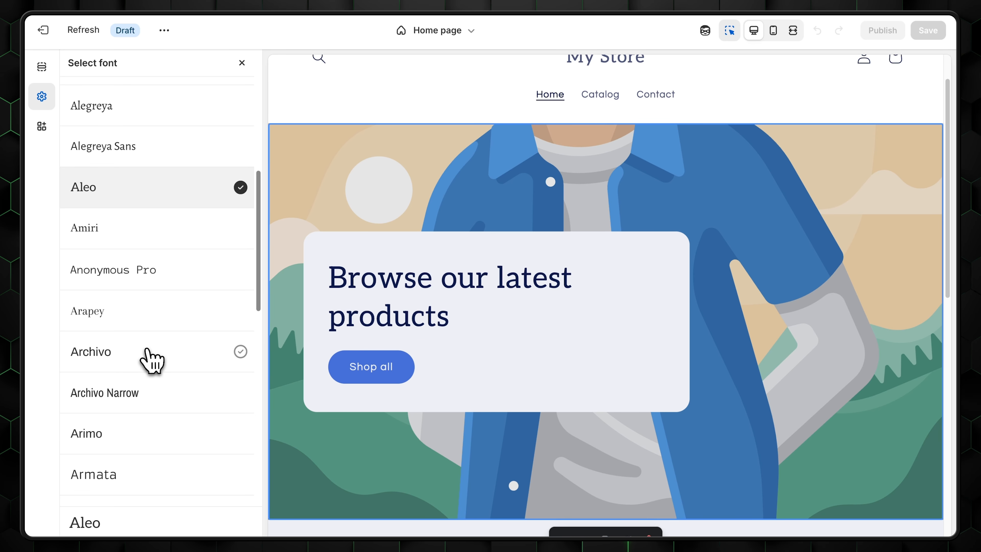
{"action": "left_click", "coordinate": [149, 352]}
{"action": "scroll", "coordinate": [152, 367], "scroll_direction": "down", "scroll_amount": 5}
{"action": "left_click", "coordinate": [148, 352]}
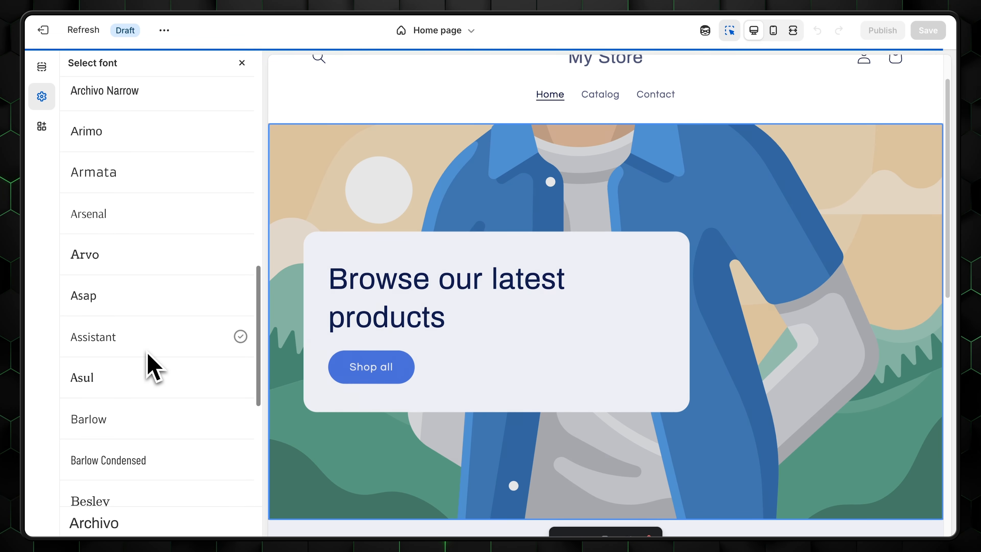
{"action": "scroll", "coordinate": [149, 357], "scroll_direction": "up", "scroll_amount": 10}
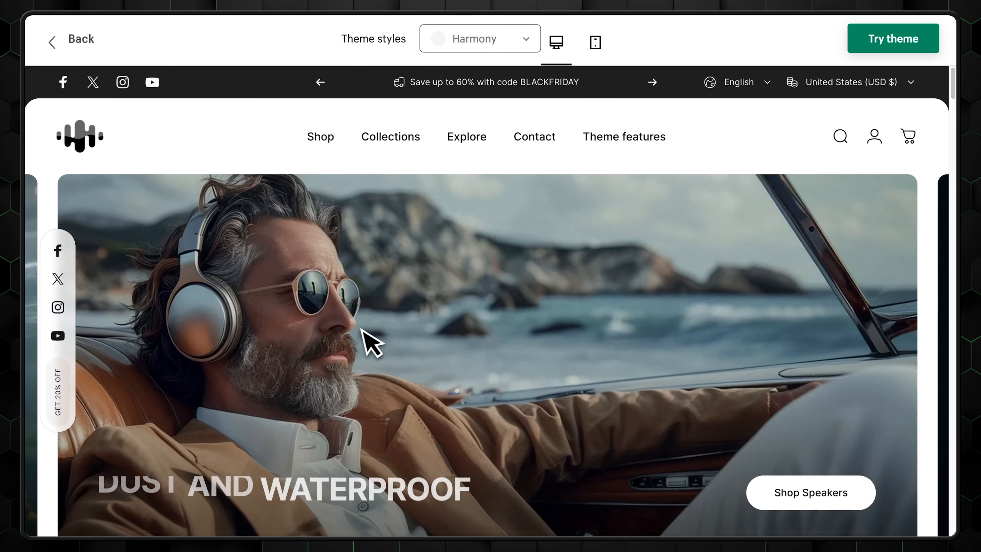
{"action": "scroll", "coordinate": [367, 344], "scroll_direction": "down", "scroll_amount": 8}
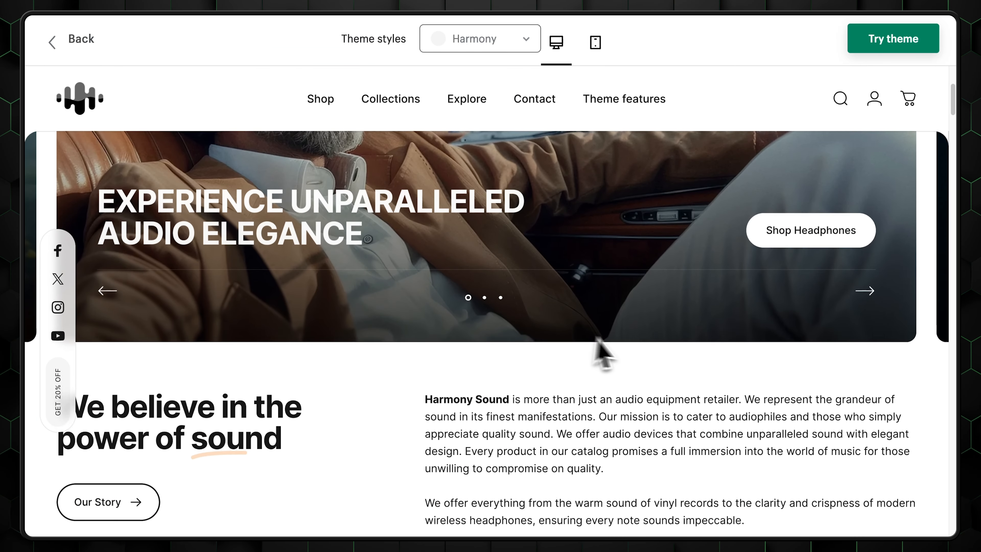
- Scroll the Bold theme preview and view the headphones in Chestnut and Navy
{"action": "scroll", "coordinate": [784, 356], "scroll_direction": "down", "scroll_amount": 5}
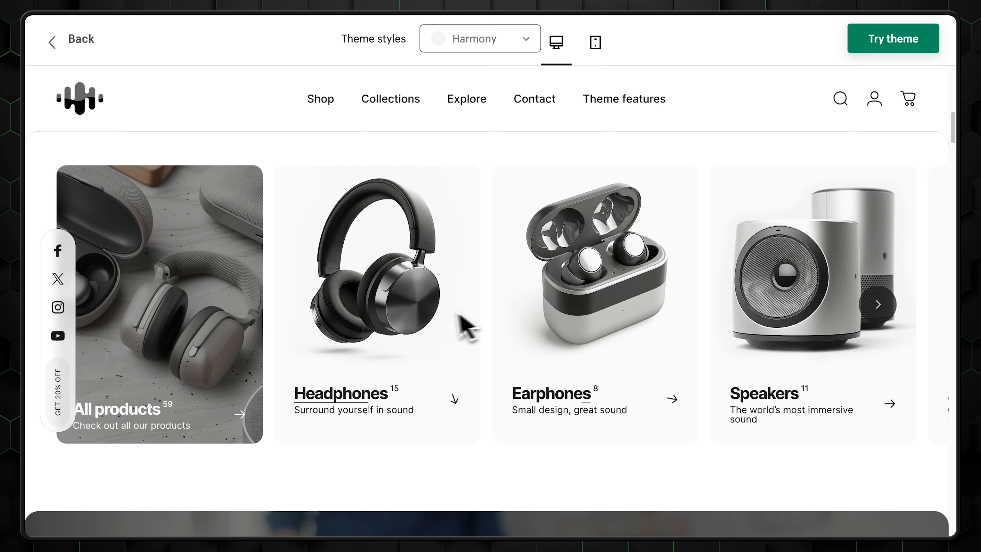
{"action": "scroll", "coordinate": [348, 325], "scroll_direction": "down", "scroll_amount": 5}
{"action": "scroll", "coordinate": [341, 315], "scroll_direction": "down", "scroll_amount": 5}
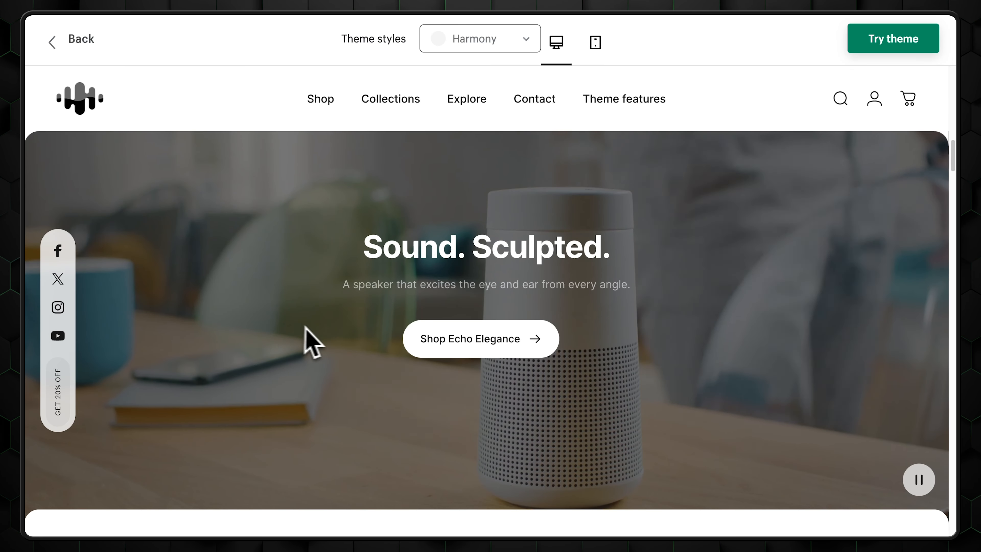
{"action": "scroll", "coordinate": [784, 384], "scroll_direction": "down", "scroll_amount": 10}
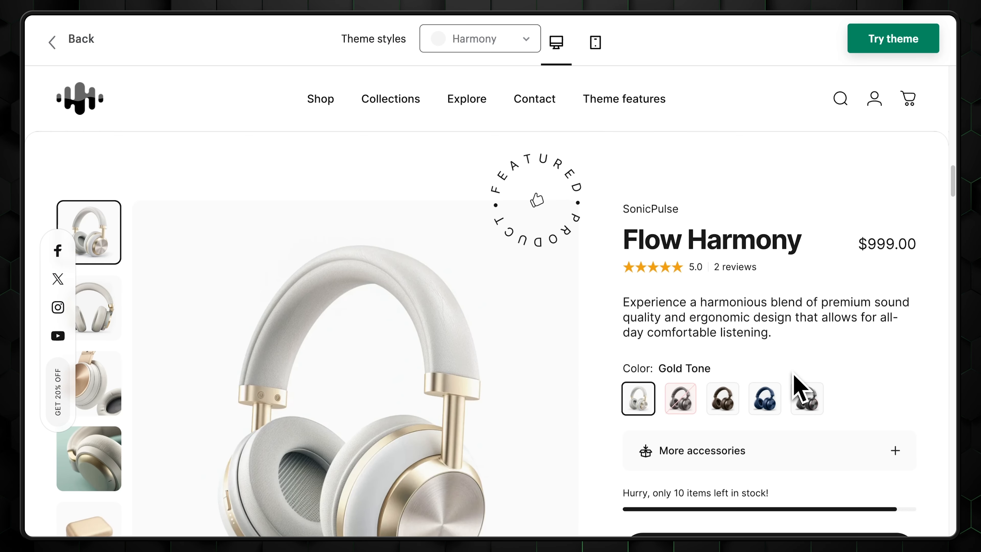
{"action": "scroll", "coordinate": [800, 389], "scroll_direction": "down", "scroll_amount": 2}
{"action": "left_click", "coordinate": [731, 332]}
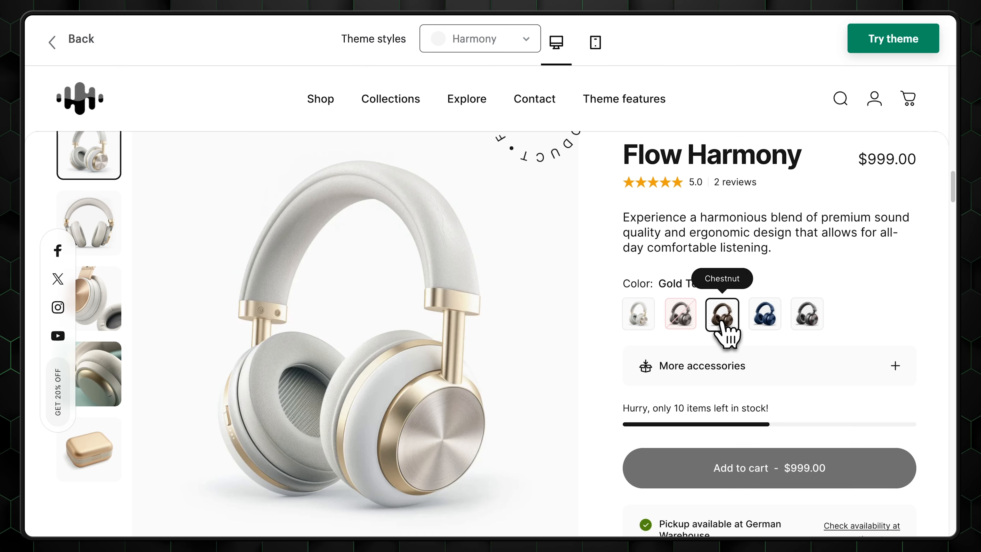
{"action": "left_click", "coordinate": [770, 328]}
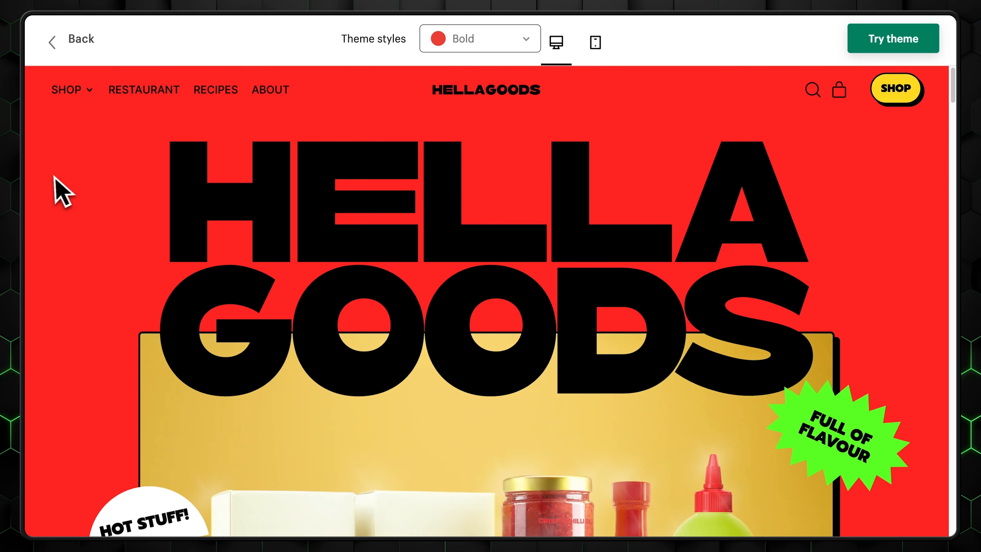
- Bring Umami Chili Salt to the carousel centre and open its product page
{"action": "scroll", "coordinate": [295, 190], "scroll_direction": "down", "scroll_amount": 10}
{"action": "scroll", "coordinate": [935, 340], "scroll_direction": "down", "scroll_amount": 15}
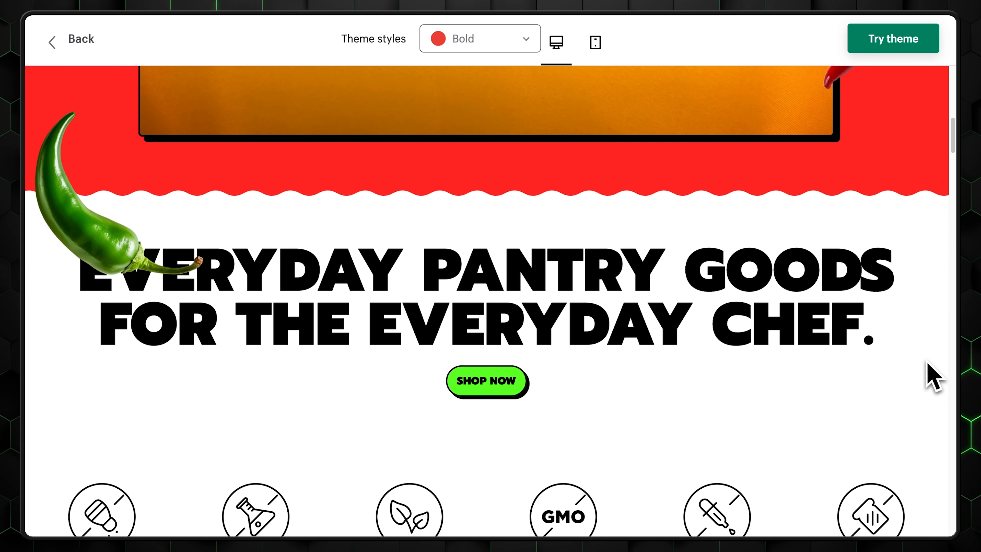
{"action": "scroll", "coordinate": [734, 439], "scroll_direction": "down", "scroll_amount": 2}
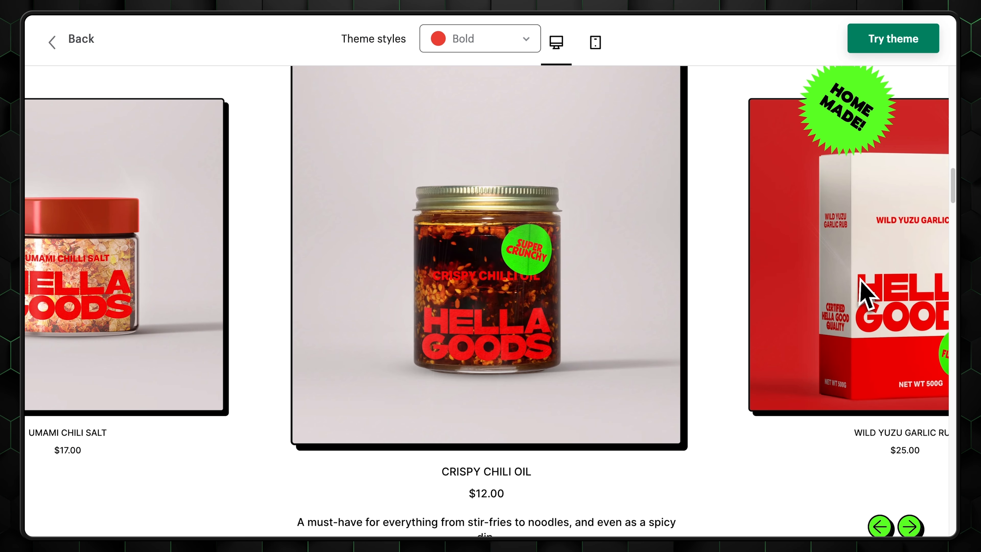
{"action": "left_click_drag", "start_coordinate": [748, 282], "coordinate": [280, 281]}
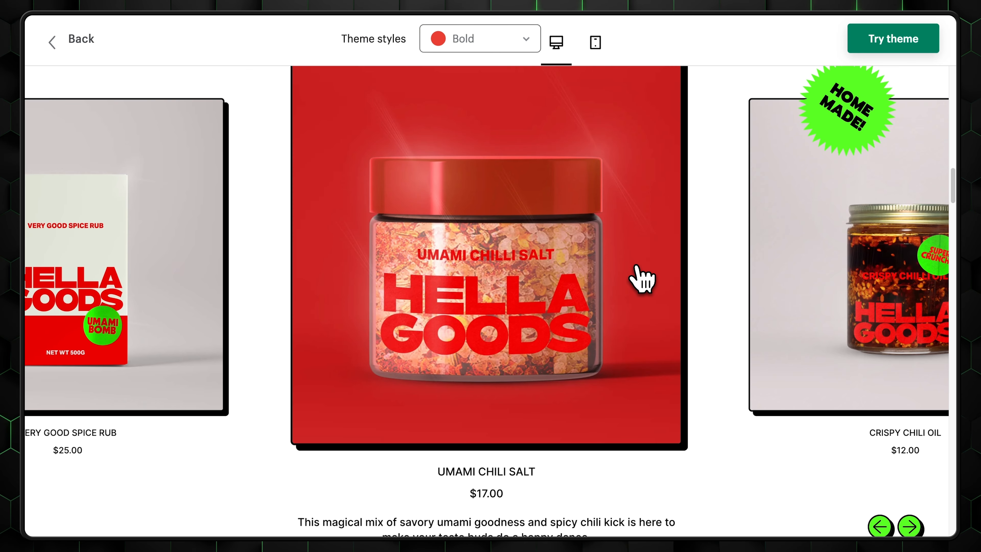
{"action": "left_click", "coordinate": [641, 277]}
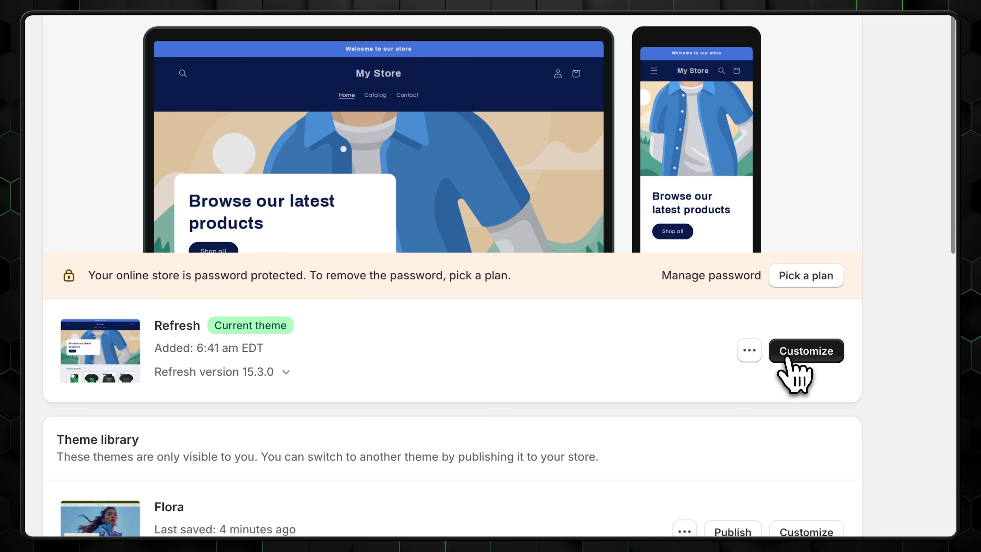
- Open the Refresh theme editor and expand the Colors, Typography and Layout theme settings
{"action": "left_click", "coordinate": [788, 356]}
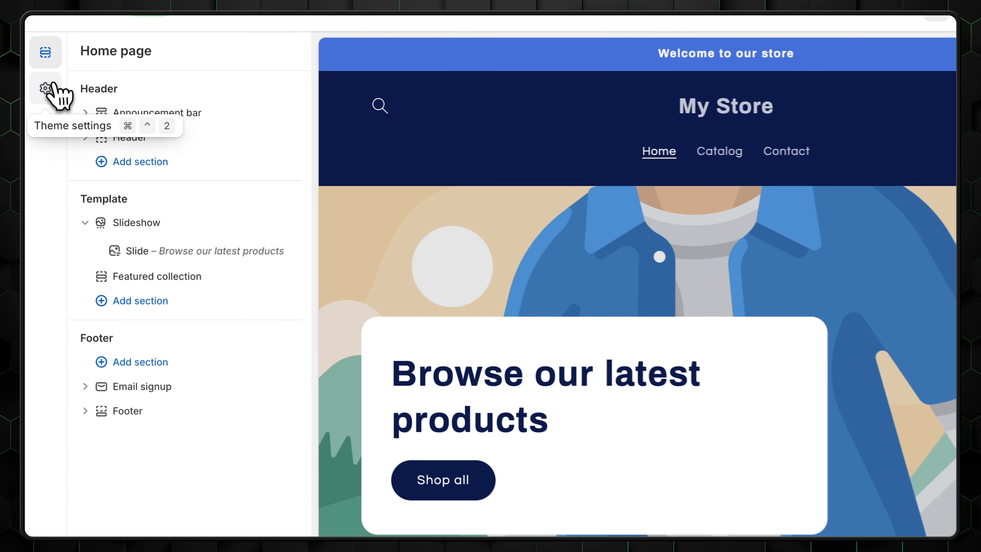
{"action": "left_click", "coordinate": [41, 96]}
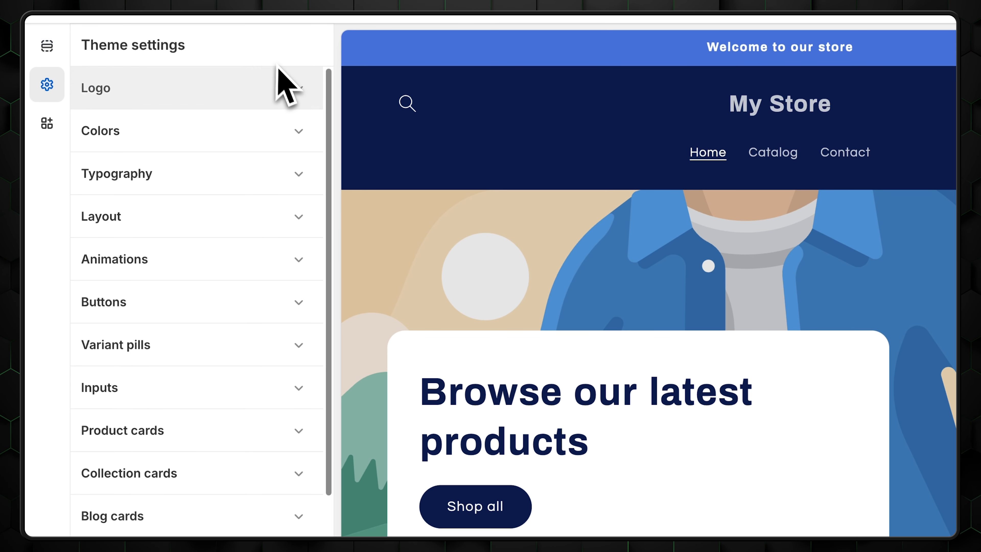
{"action": "left_click", "coordinate": [299, 133]}
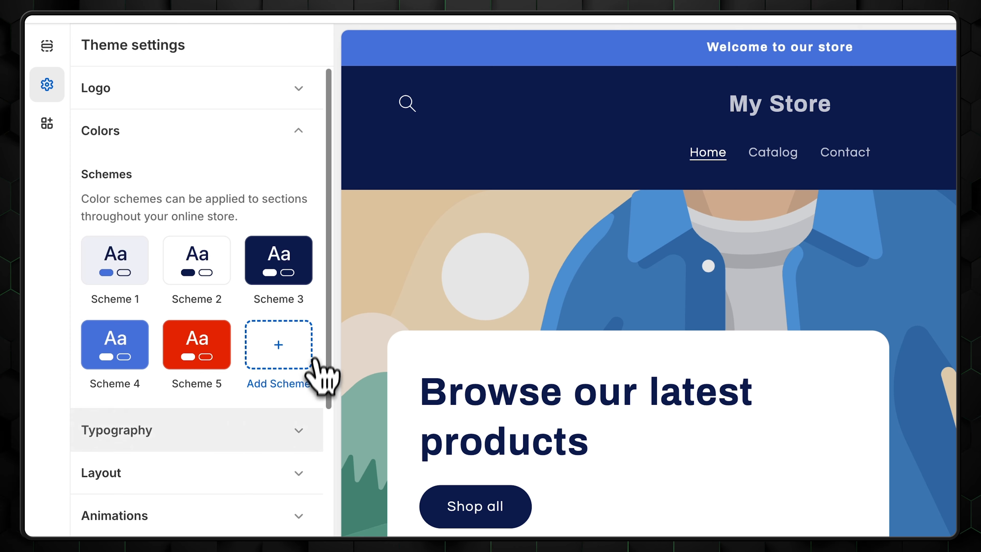
{"action": "left_click", "coordinate": [300, 430]}
{"action": "left_click", "coordinate": [288, 474]}
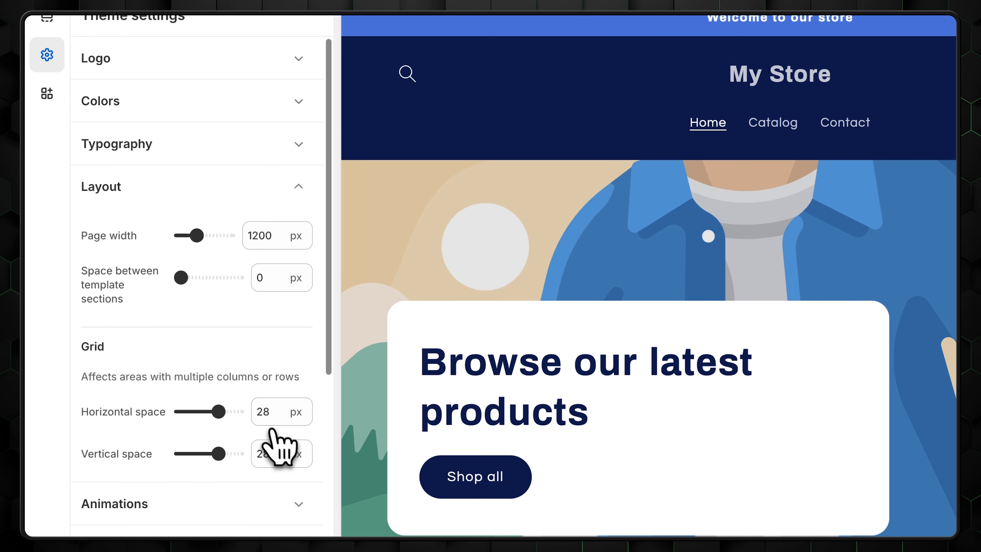
- Review the card hover effect options and Roboto's weight variants, then the logo settings
{"action": "scroll", "coordinate": [124, 285], "scroll_direction": "down", "scroll_amount": 9}
{"action": "scroll", "coordinate": [123, 219], "scroll_direction": "down", "scroll_amount": 4}
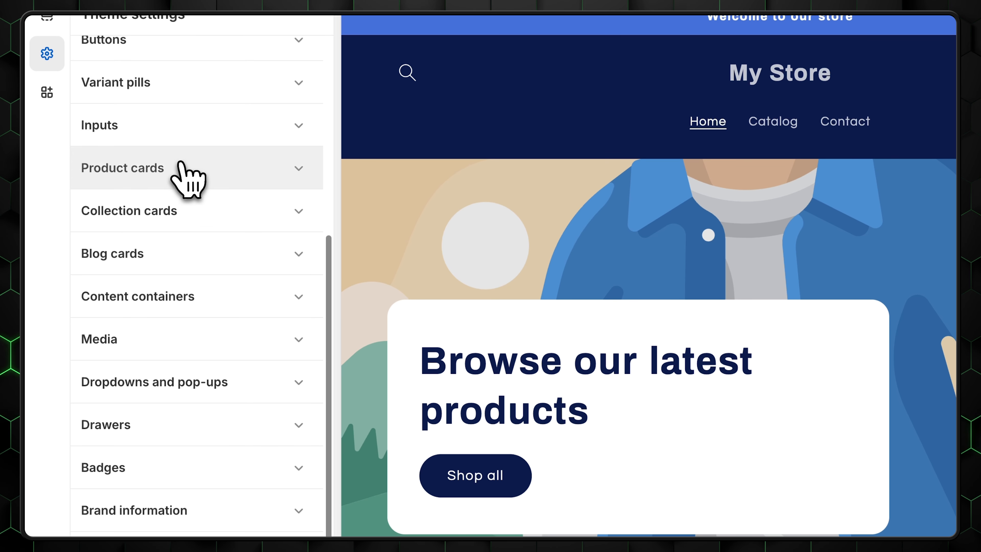
{"action": "scroll", "coordinate": [175, 132], "scroll_direction": "up", "scroll_amount": 5}
{"action": "left_click", "coordinate": [224, 196]}
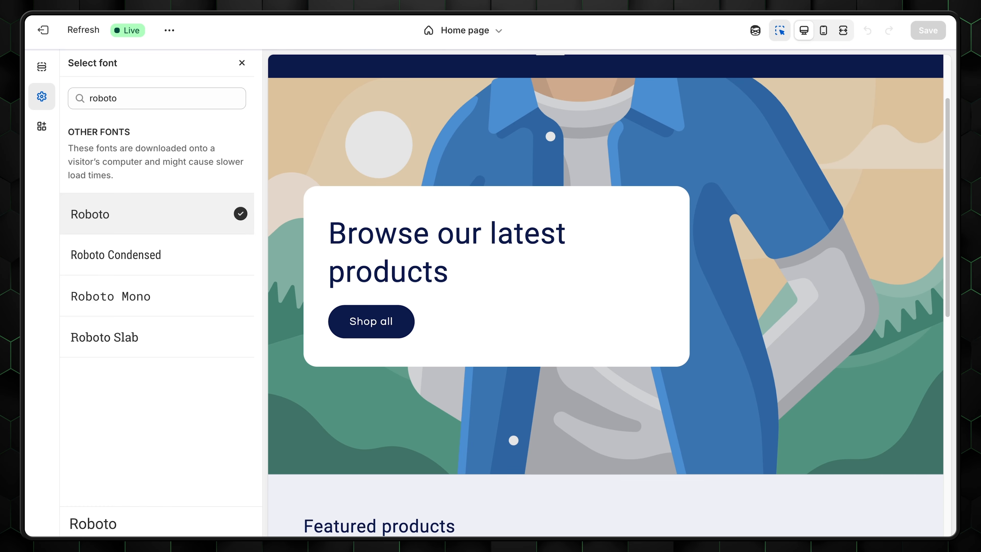
{"action": "left_click", "coordinate": [97, 547]}
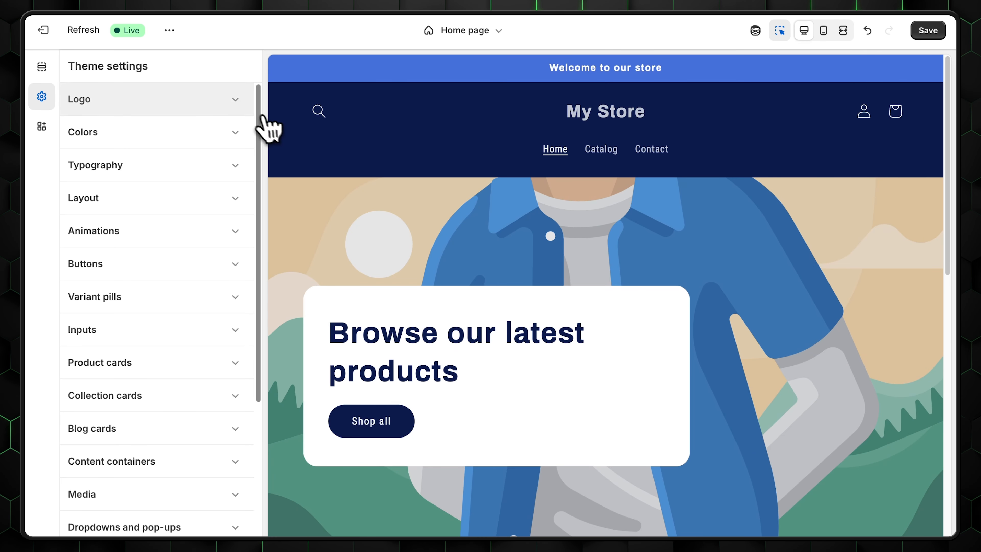
{"action": "left_click", "coordinate": [234, 110]}
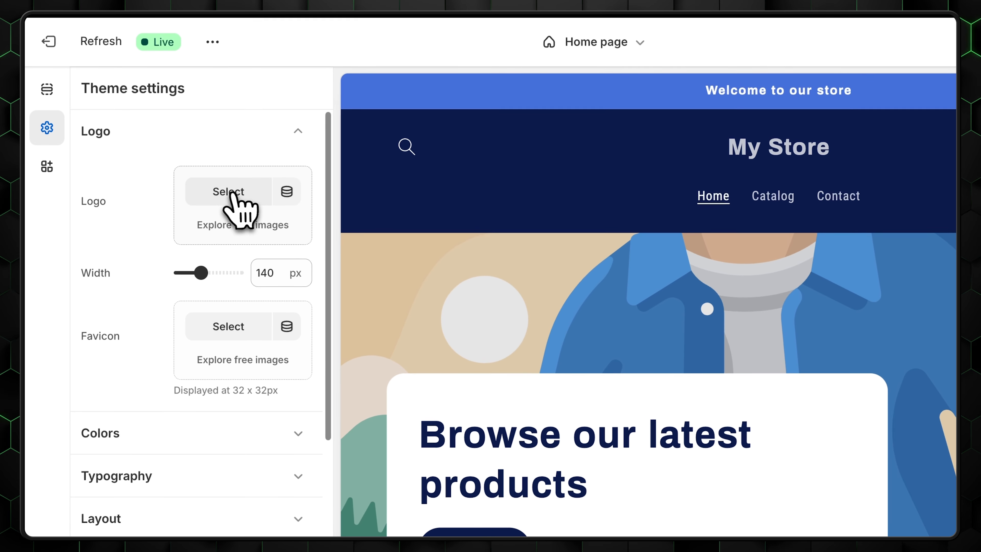
- Try a logo image, then add Scheme 6 with #09A558 green solid buttons
{"action": "left_click", "coordinate": [197, 162]}
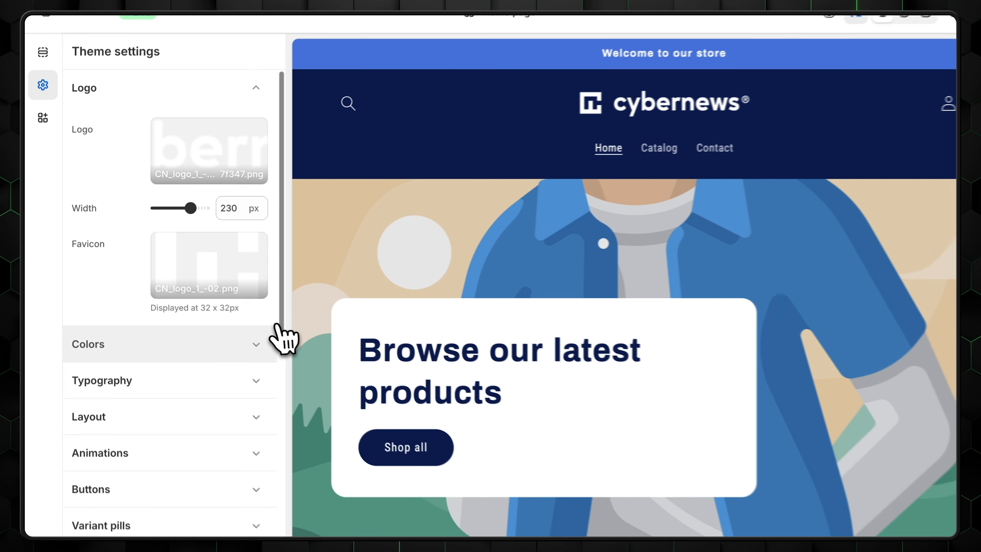
{"action": "left_click", "coordinate": [234, 331]}
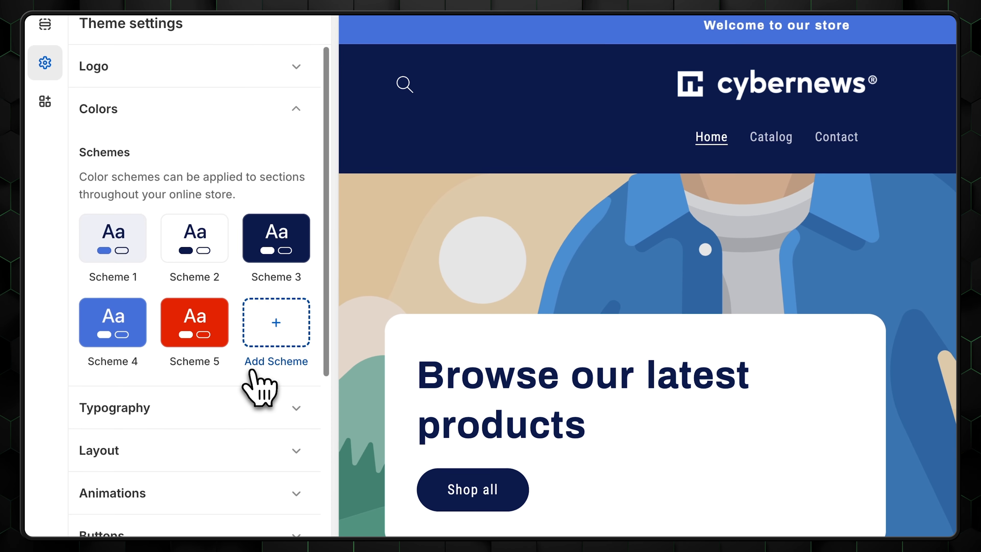
{"action": "left_click", "coordinate": [258, 345]}
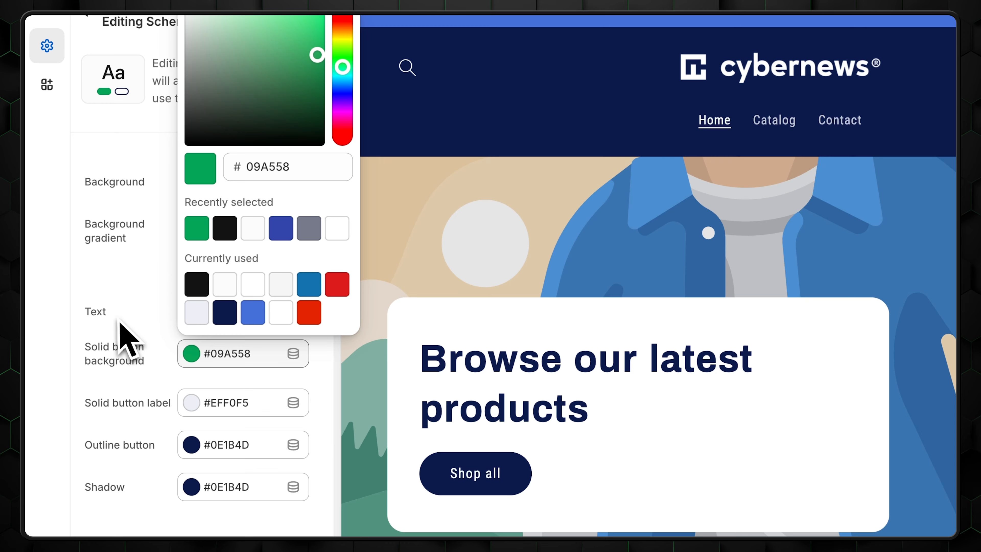
{"action": "left_click", "coordinate": [191, 405]}
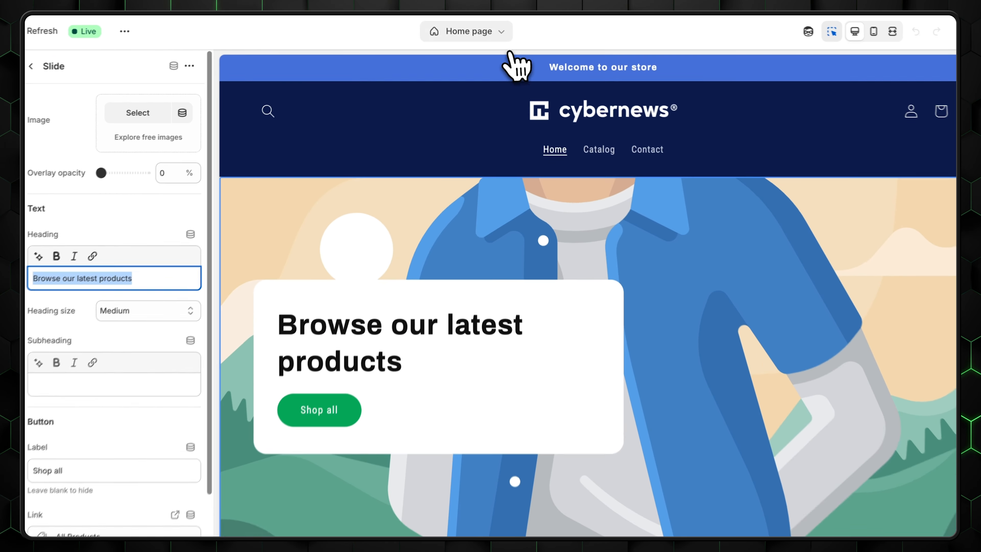
{"action": "left_click", "coordinate": [498, 28]}
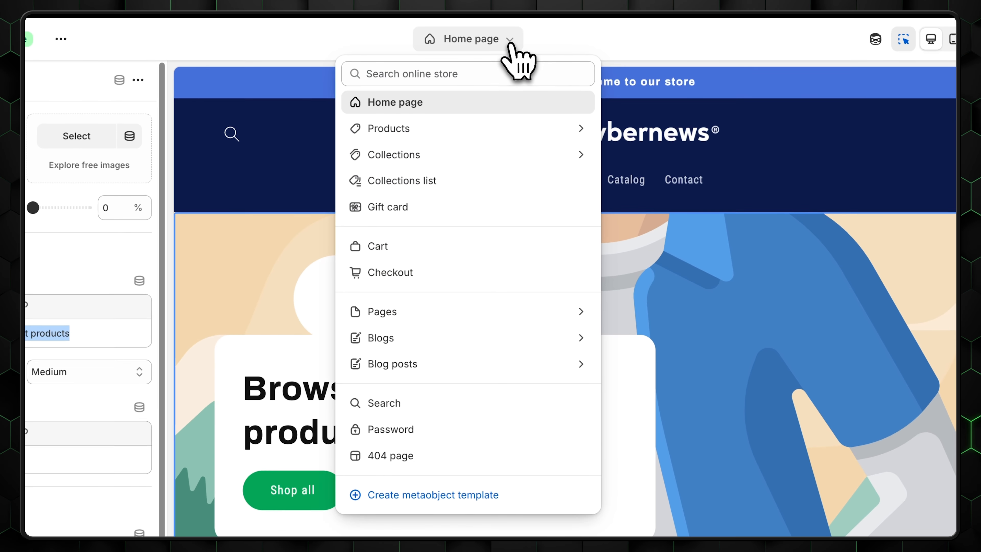
- In the Default product template, move the Buy buttons block above Quantity and back below
{"action": "left_click", "coordinate": [425, 131]}
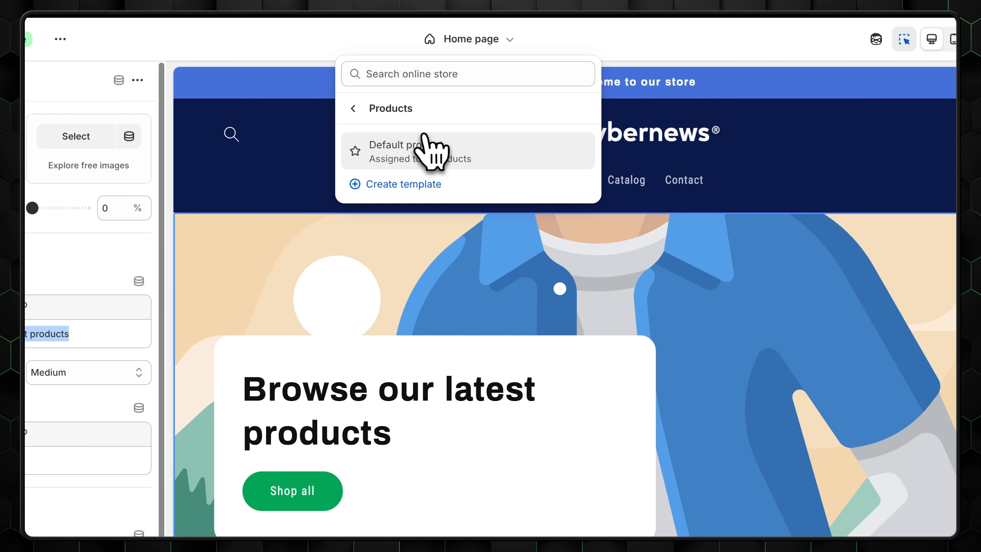
{"action": "left_click", "coordinate": [502, 155]}
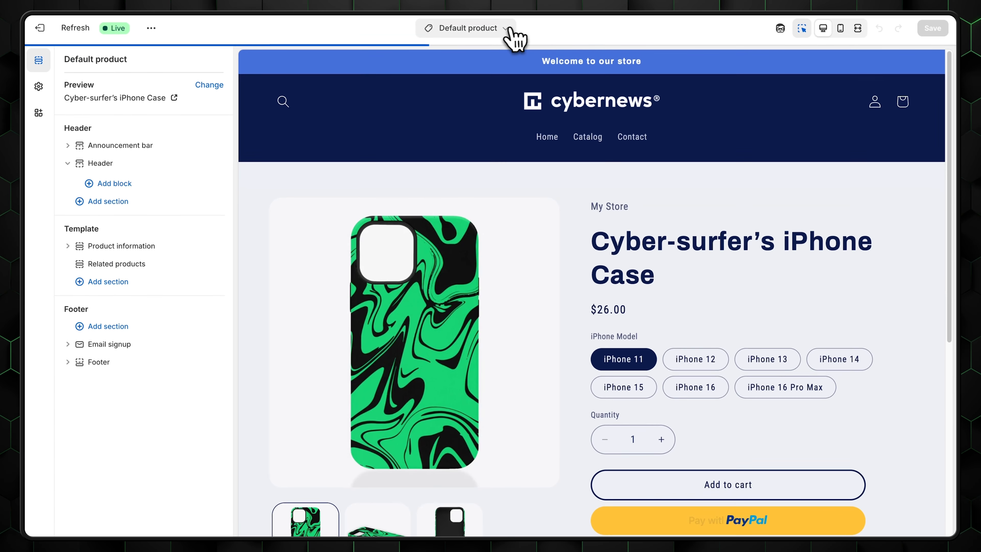
{"action": "left_click", "coordinate": [498, 31]}
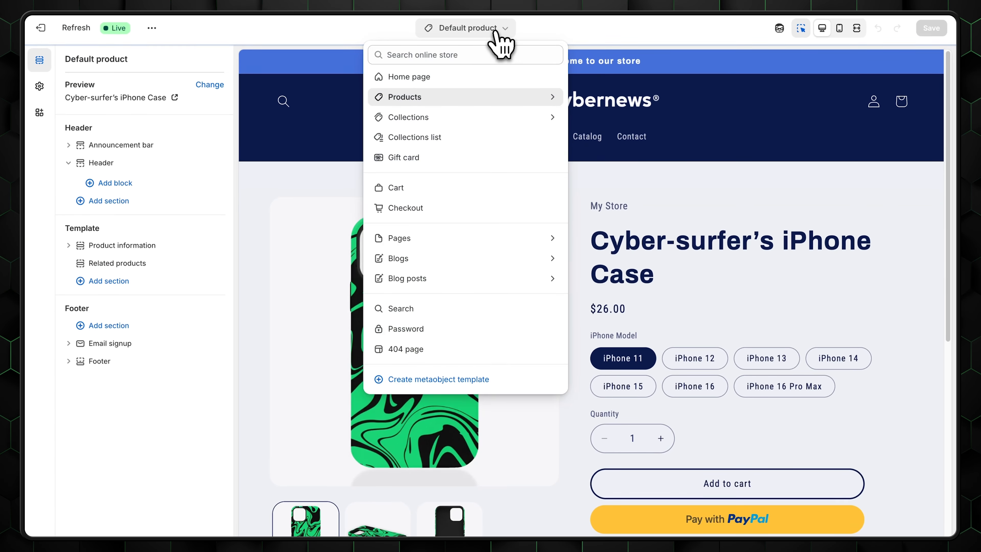
{"action": "left_click", "coordinate": [419, 247]}
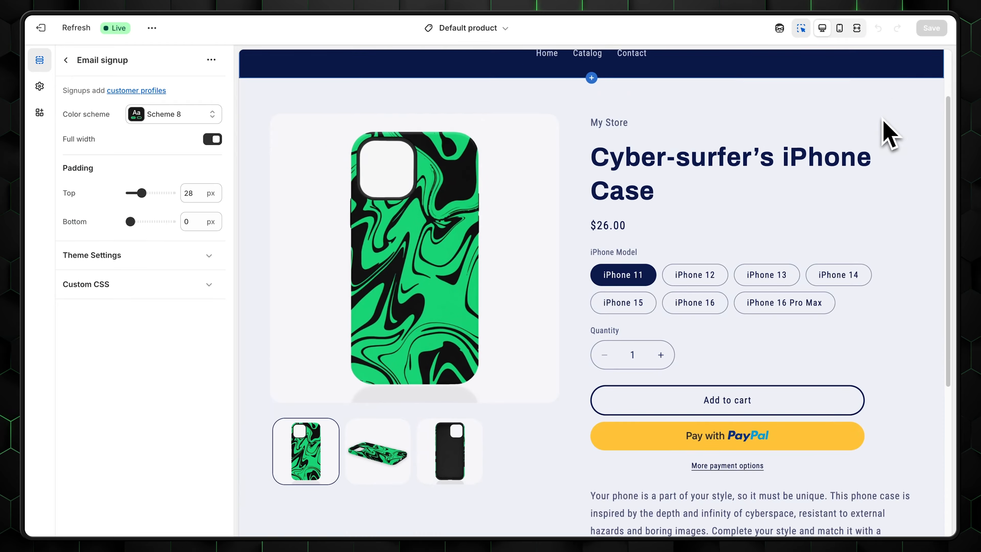
{"action": "scroll", "coordinate": [887, 131], "scroll_direction": "down", "scroll_amount": 10}
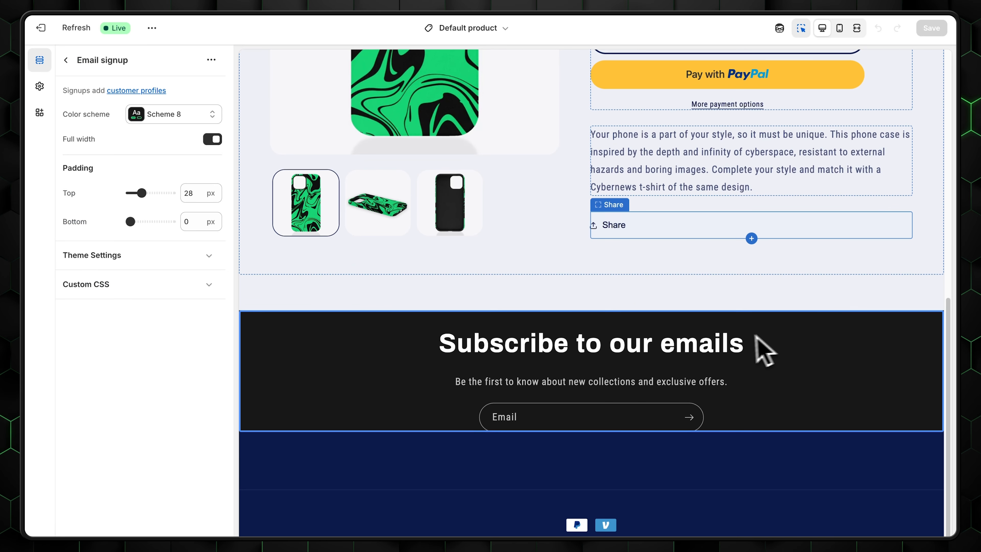
{"action": "left_click", "coordinate": [588, 273]}
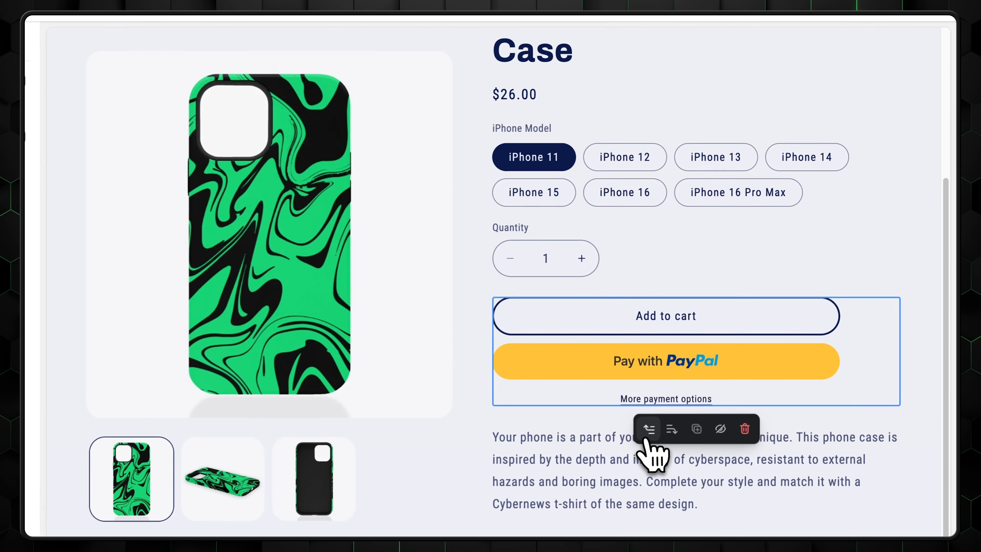
{"action": "left_click", "coordinate": [714, 366]}
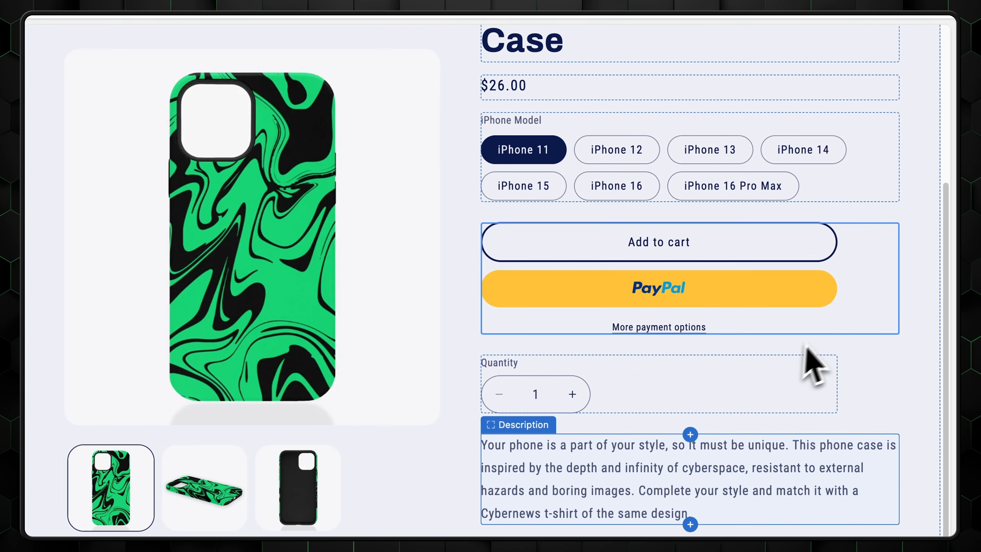
{"action": "left_click", "coordinate": [665, 365]}
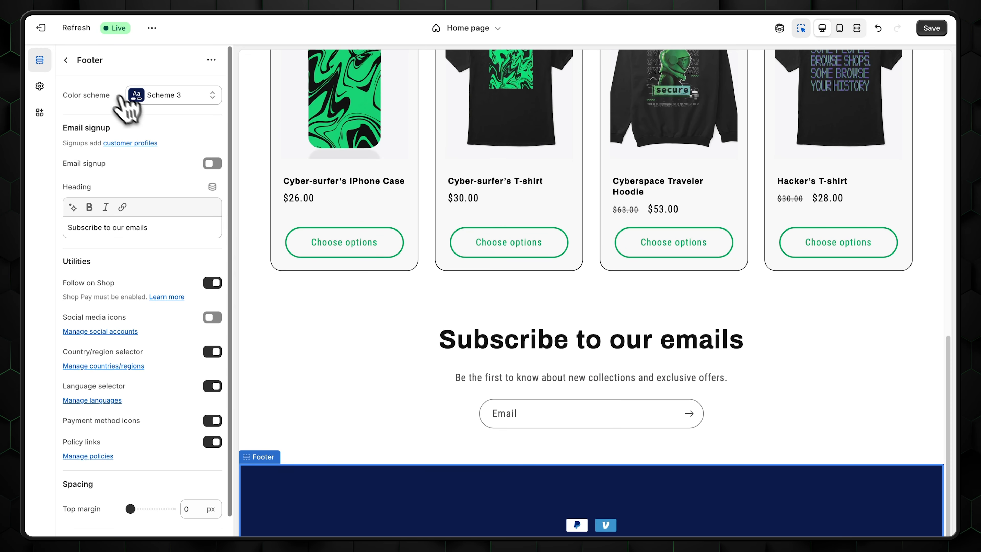
{"action": "left_click", "coordinate": [66, 60]}
{"action": "left_click", "coordinate": [101, 121]}
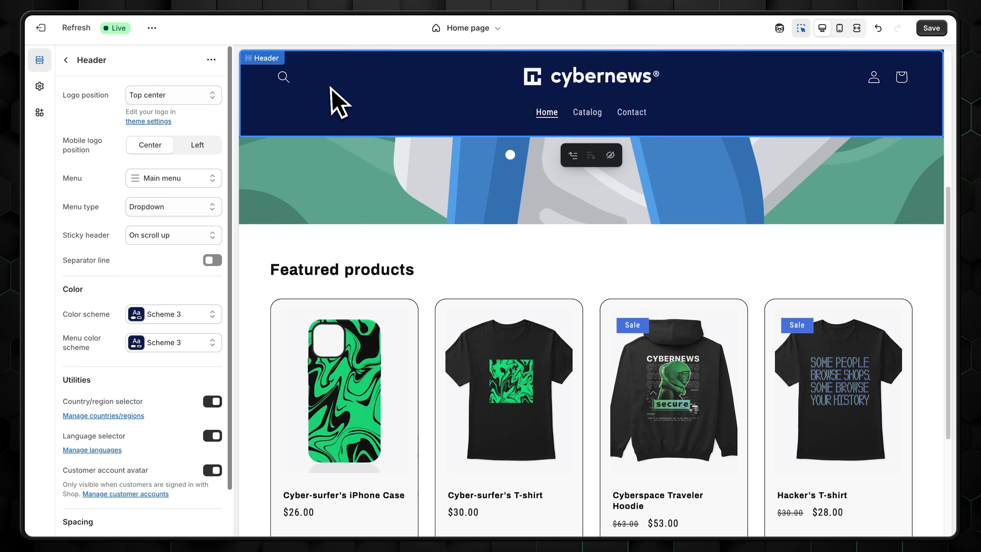
{"action": "left_click", "coordinate": [67, 61]}
{"action": "left_click", "coordinate": [99, 403]}
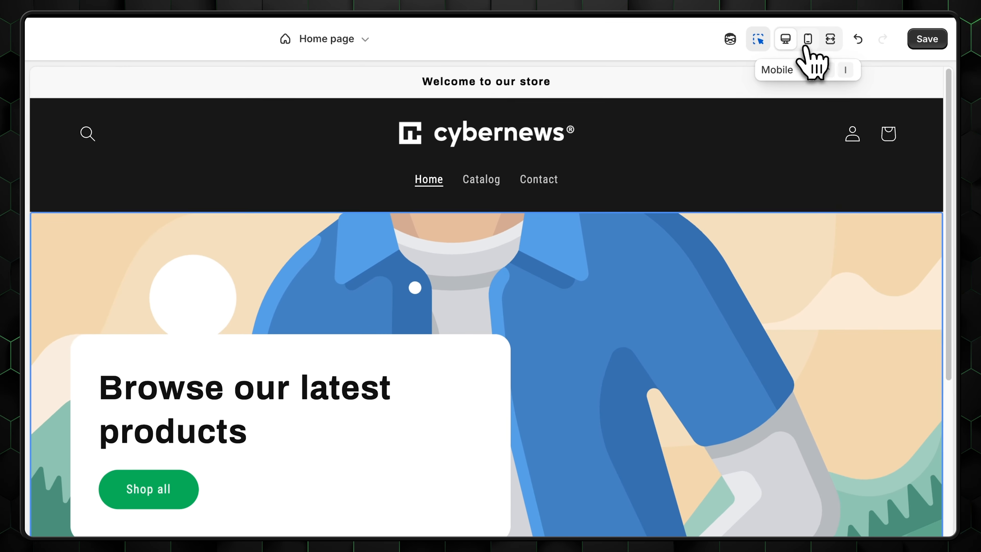
- Check the store's mobile layout, switch back to desktop, then to mobile again
{"action": "left_click", "coordinate": [837, 29]}
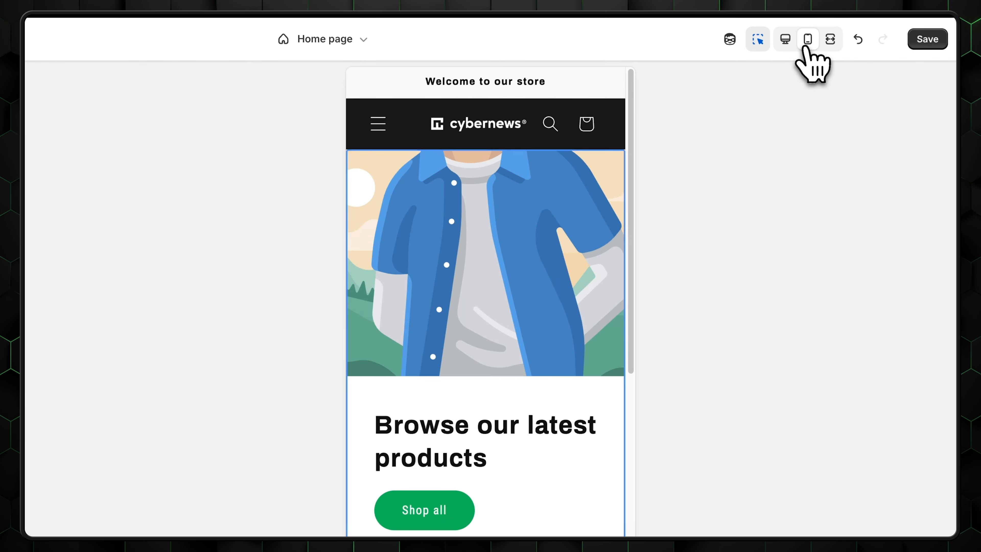
{"action": "scroll", "coordinate": [541, 309], "scroll_direction": "down", "scroll_amount": 10}
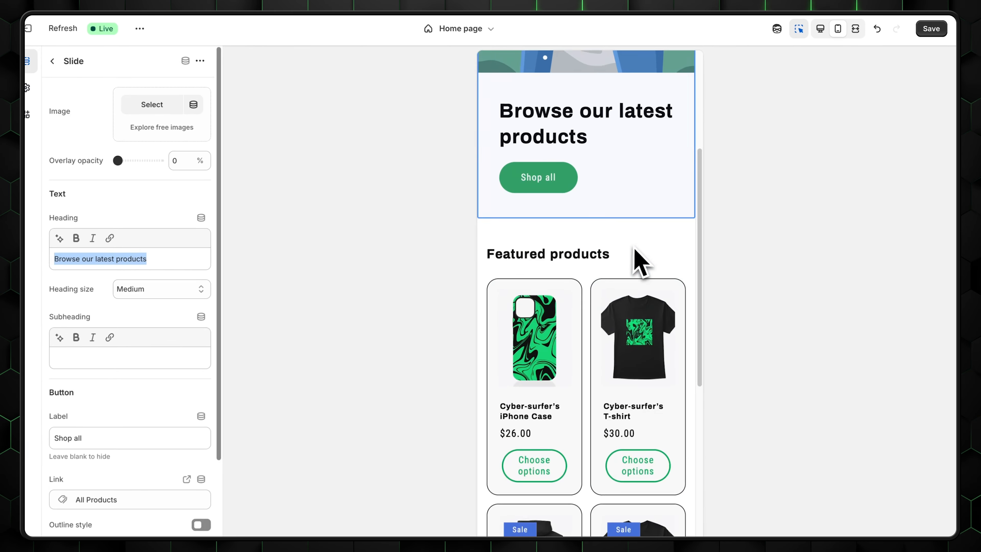
{"action": "scroll", "coordinate": [641, 273], "scroll_direction": "down", "scroll_amount": 2}
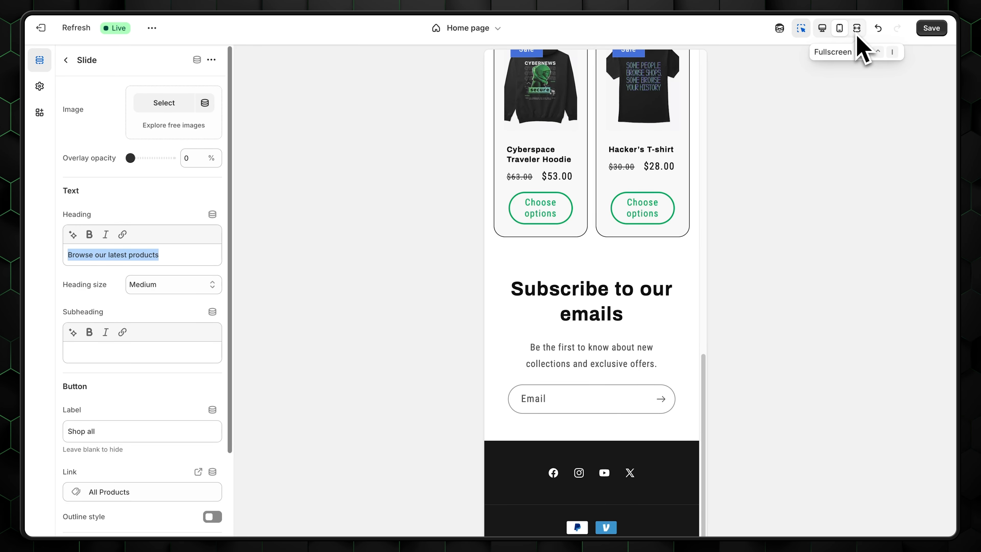
{"action": "scroll", "coordinate": [587, 226], "scroll_direction": "up", "scroll_amount": 15}
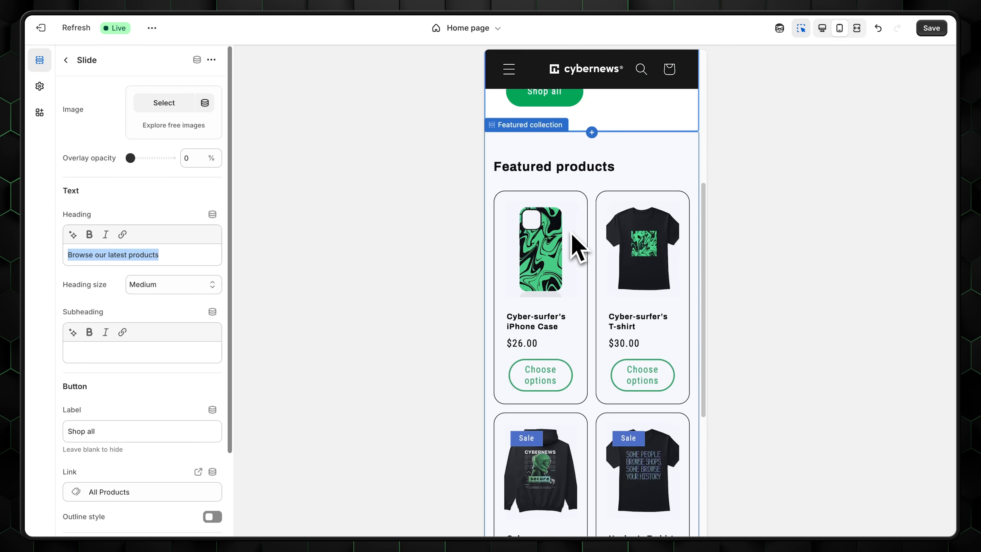
{"action": "left_click", "coordinate": [821, 27]}
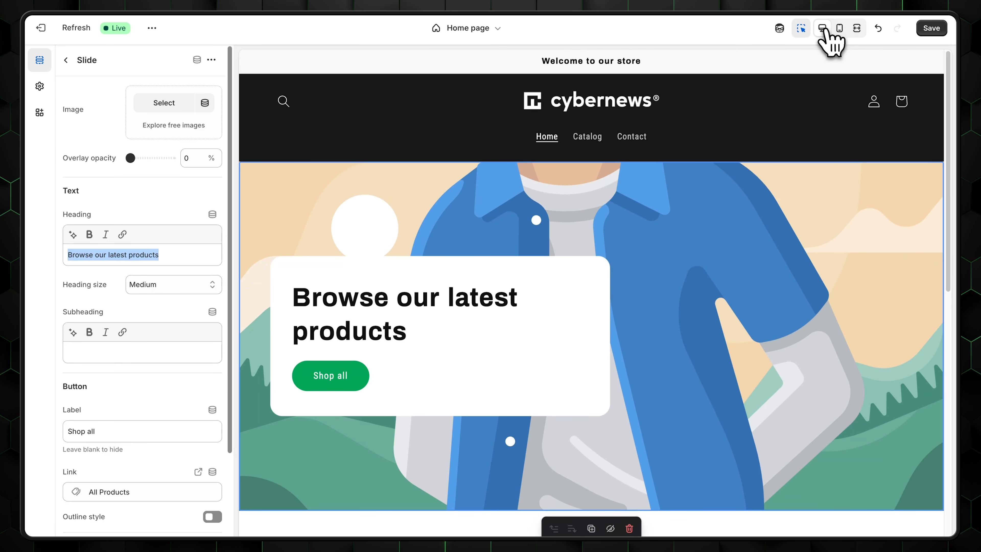
{"action": "left_click", "coordinate": [839, 30]}
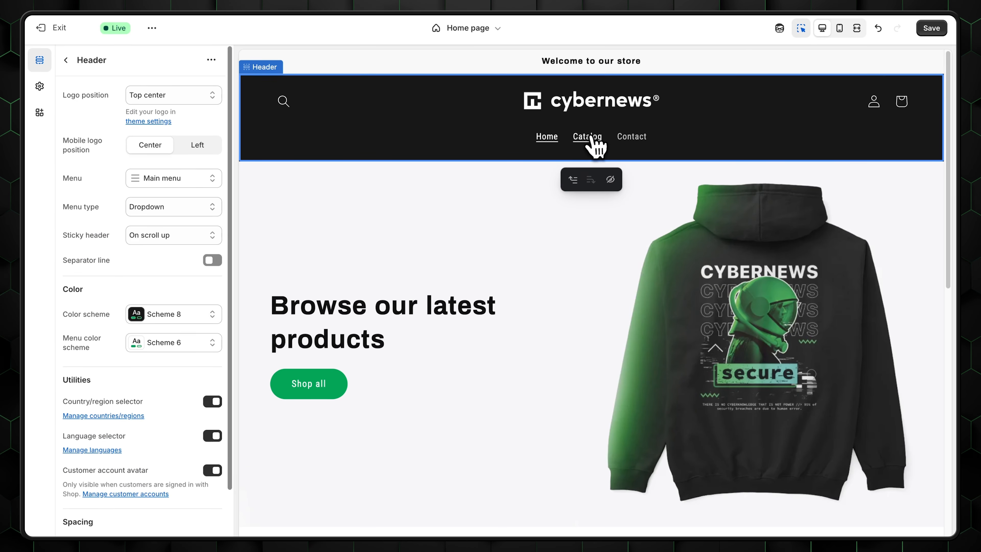
- Open the Catalog page and review the product grid, keeping the Alphabetically, A-Z sort order
{"action": "left_click", "coordinate": [587, 137]}
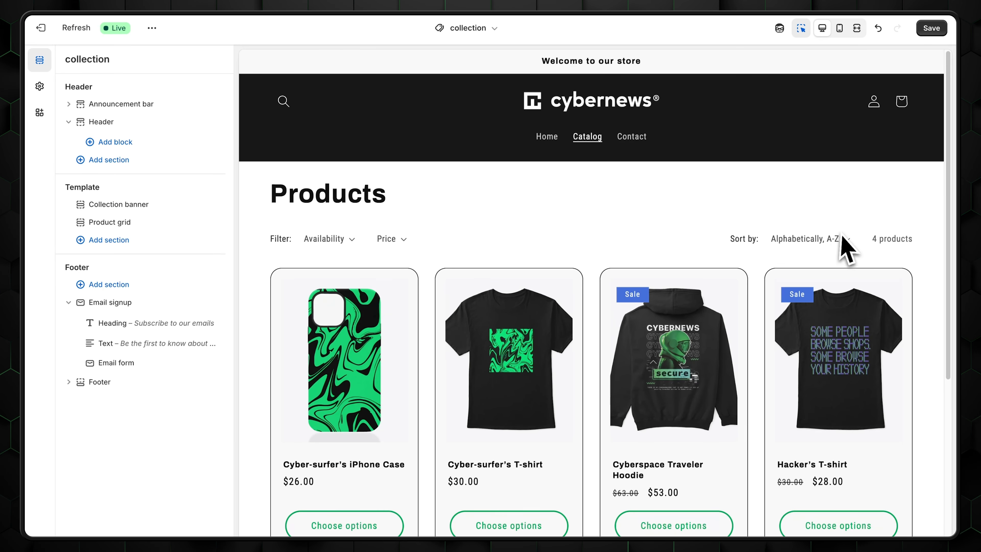
{"action": "scroll", "coordinate": [591, 344], "scroll_direction": "down", "scroll_amount": 5}
{"action": "scroll", "coordinate": [475, 339], "scroll_direction": "up", "scroll_amount": 5}
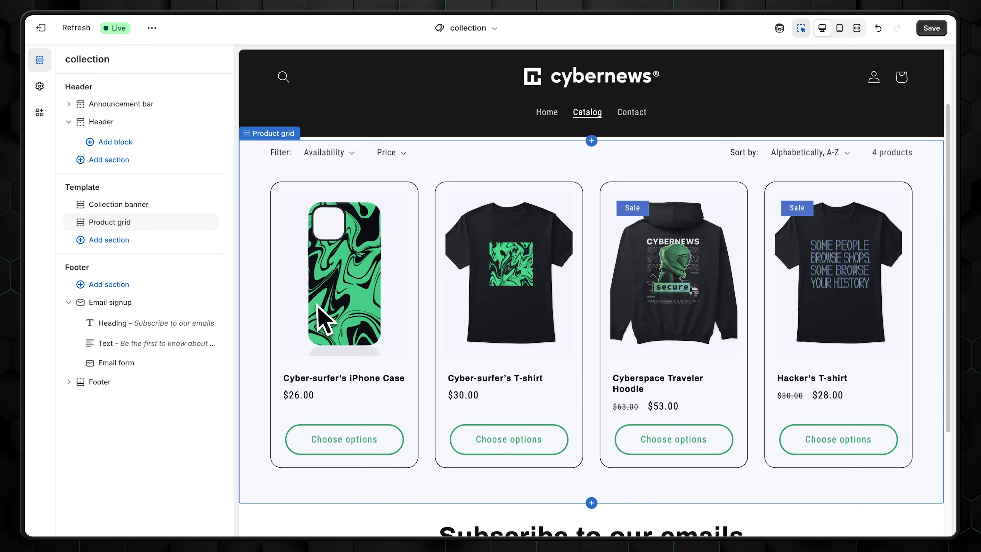
{"action": "left_click", "coordinate": [843, 253]}
{"action": "scroll", "coordinate": [844, 254], "scroll_direction": "down", "scroll_amount": 2}
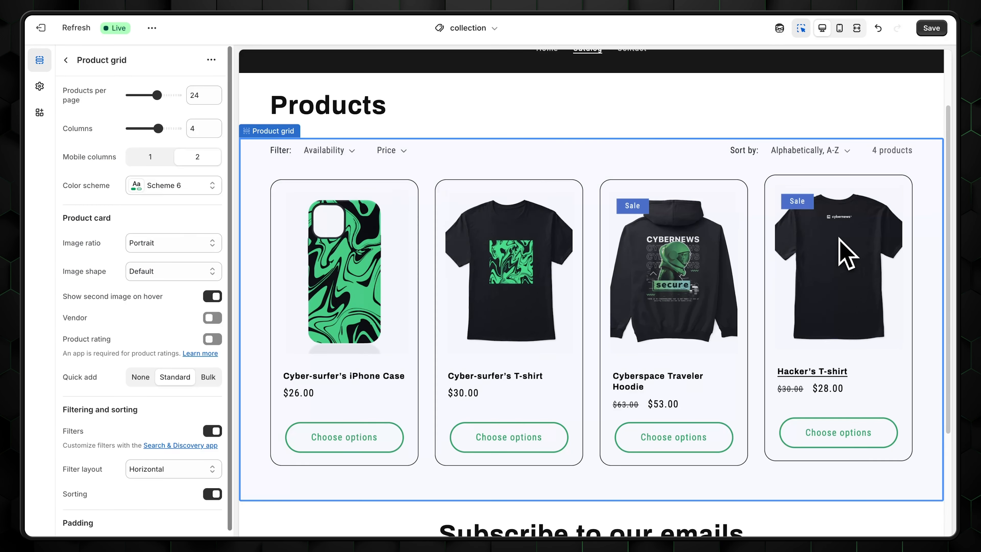
{"action": "left_click", "coordinate": [844, 151]}
{"action": "left_click", "coordinate": [843, 153]}
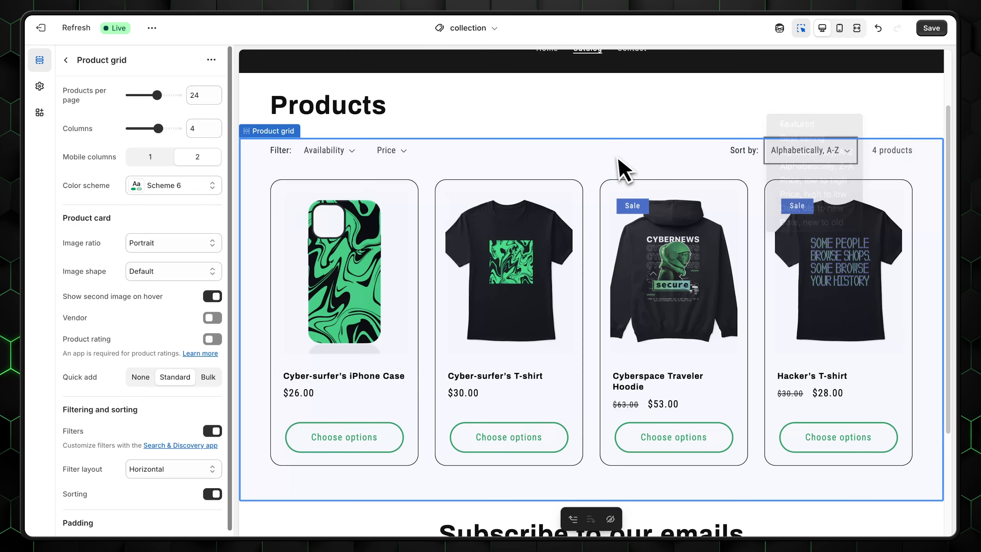
- Check the Price filter, then go to the Contact page from the header menu
{"action": "left_click", "coordinate": [389, 152]}
{"action": "scroll", "coordinate": [657, 194], "scroll_direction": "up", "scroll_amount": 3}
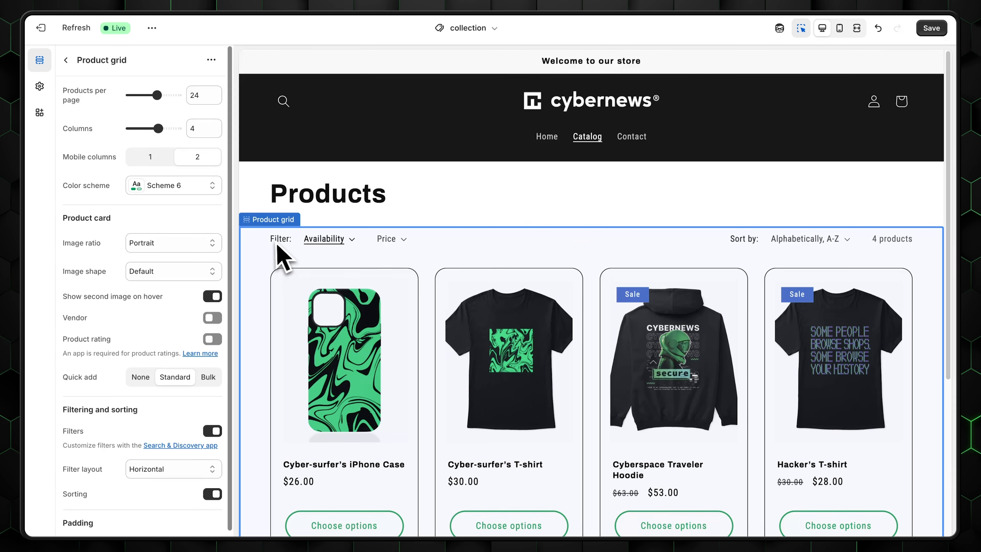
{"action": "left_click", "coordinate": [638, 139]}
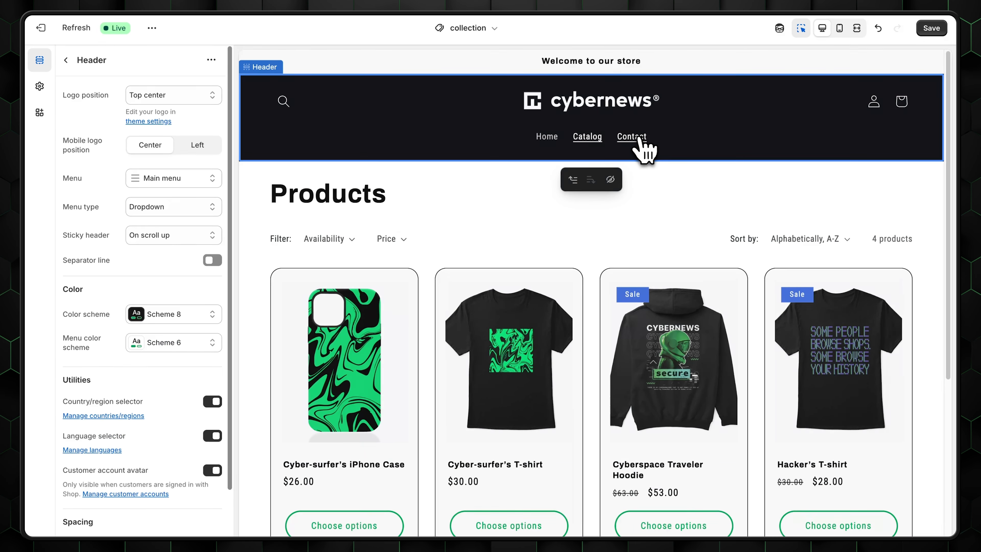
{"action": "left_click", "coordinate": [638, 140]}
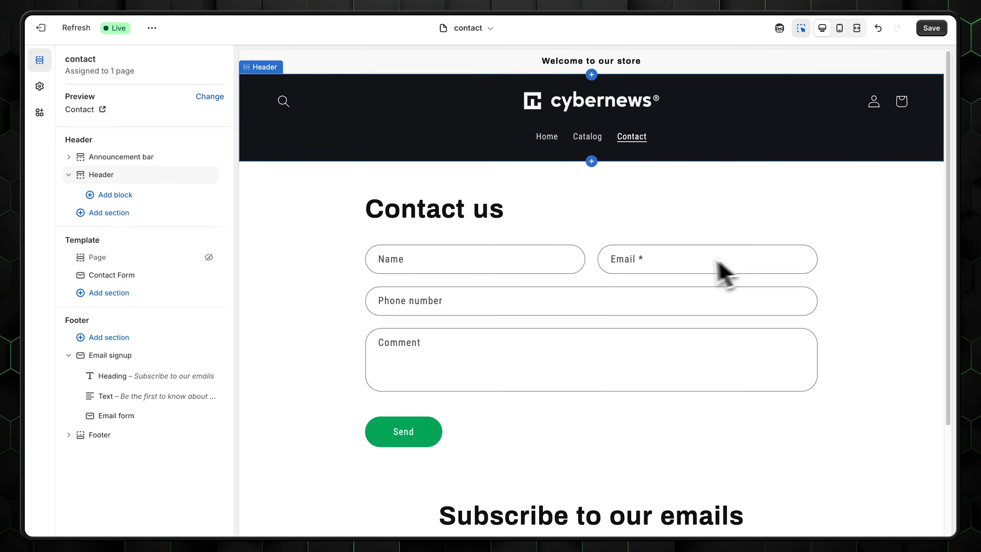
- Select the contact form section, then go to the Online Store's Pages list
{"action": "left_click", "coordinate": [315, 249]}
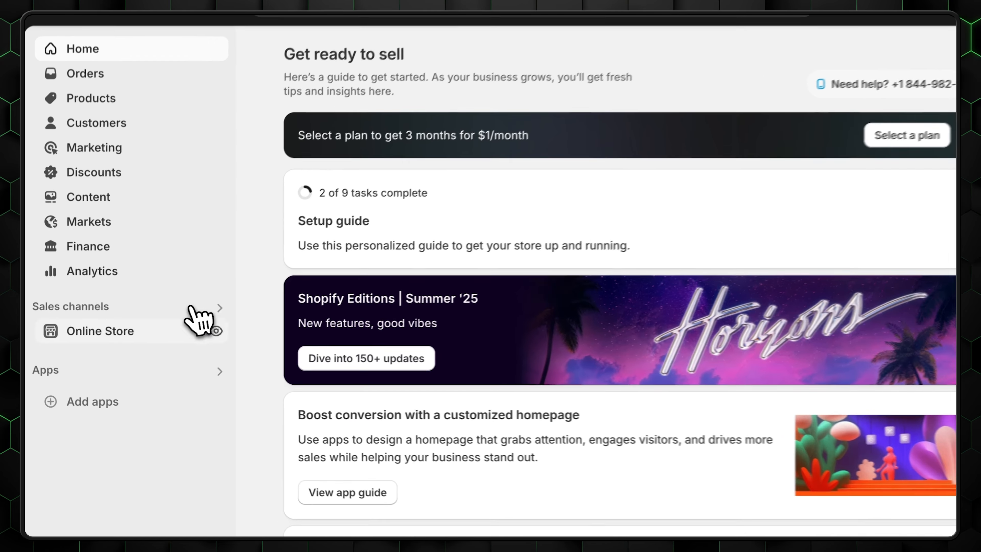
{"action": "left_click", "coordinate": [108, 338]}
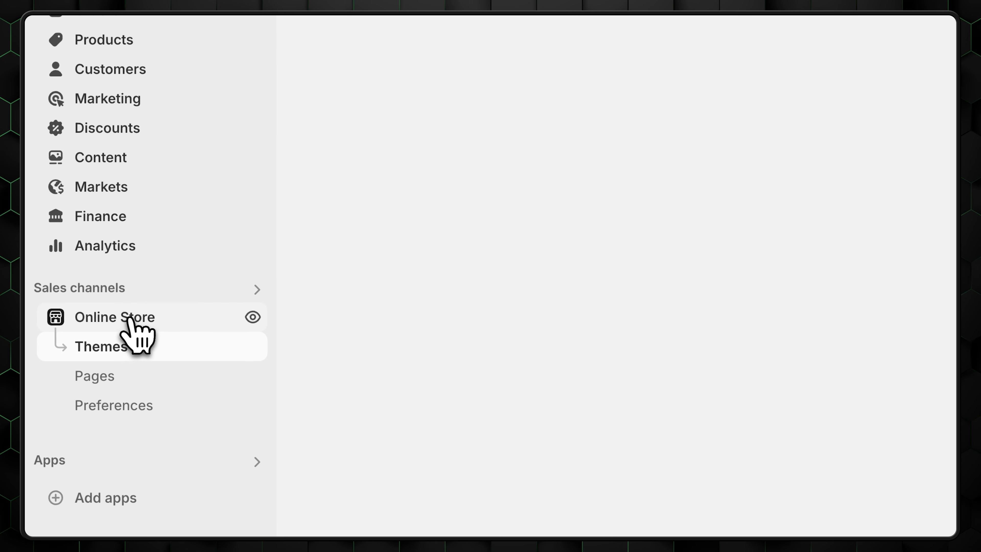
{"action": "left_click", "coordinate": [116, 374]}
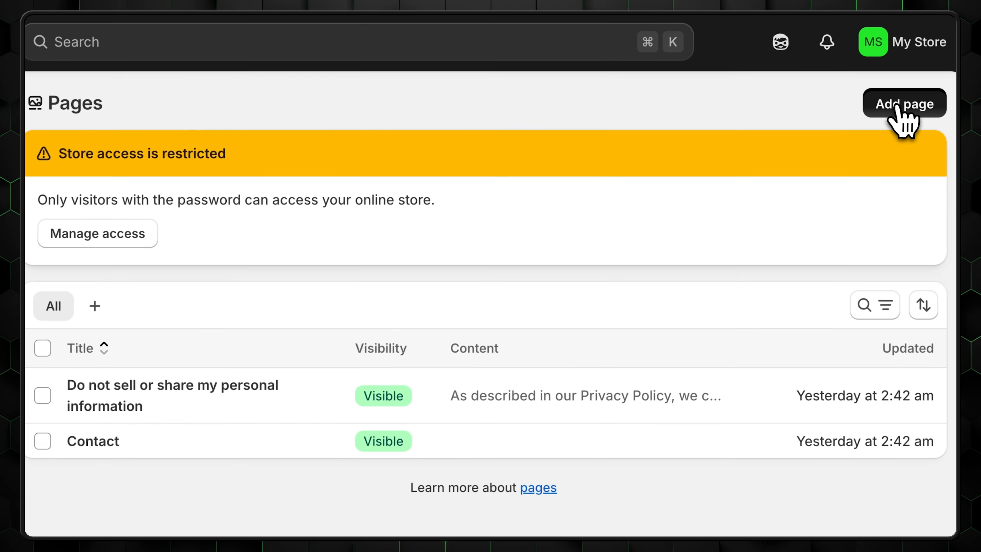
- Start a new page titled 'About us' and begin inserting an image into its content
{"action": "left_click", "coordinate": [896, 105]}
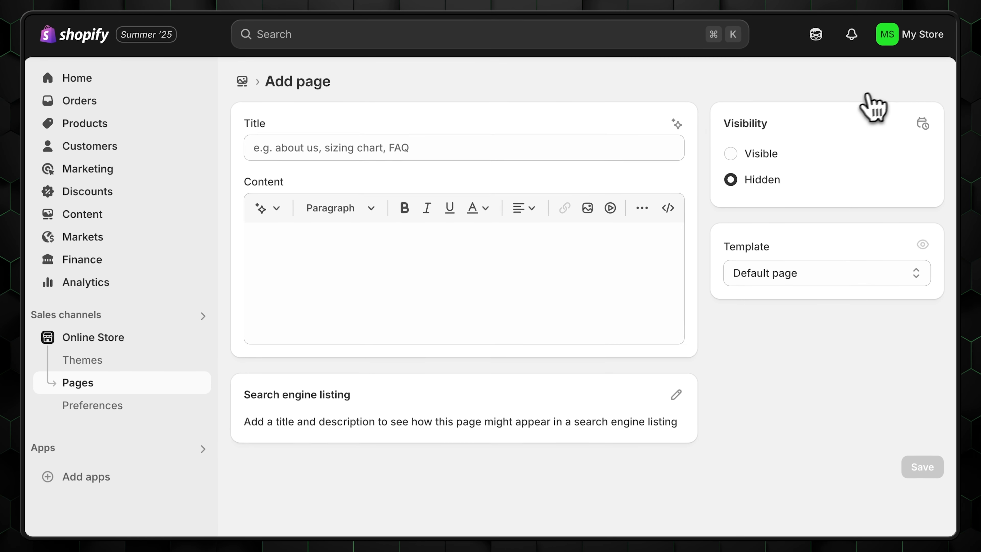
{"action": "left_click", "coordinate": [313, 149]}
{"action": "type", "text": "About us"}
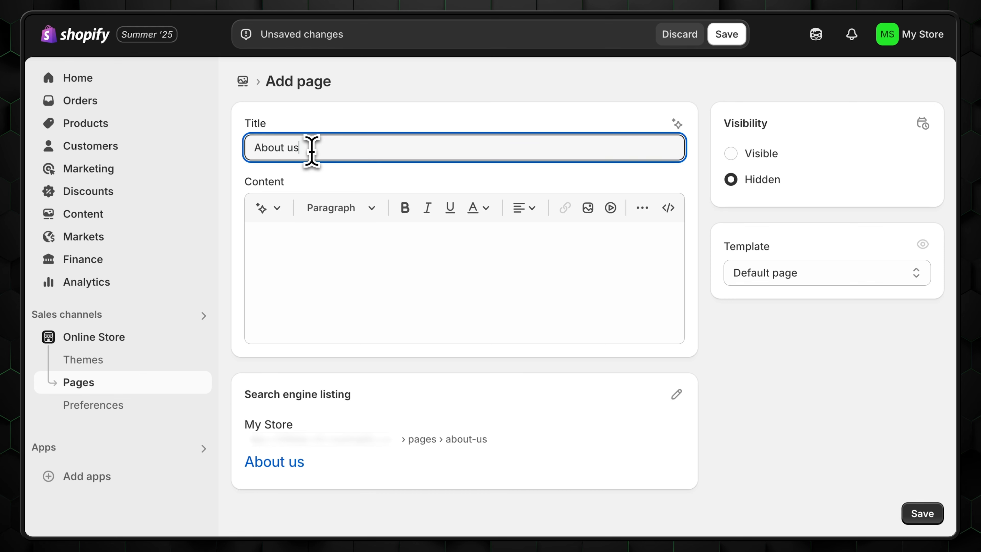
{"action": "left_click", "coordinate": [389, 226]}
{"action": "left_click", "coordinate": [372, 212]}
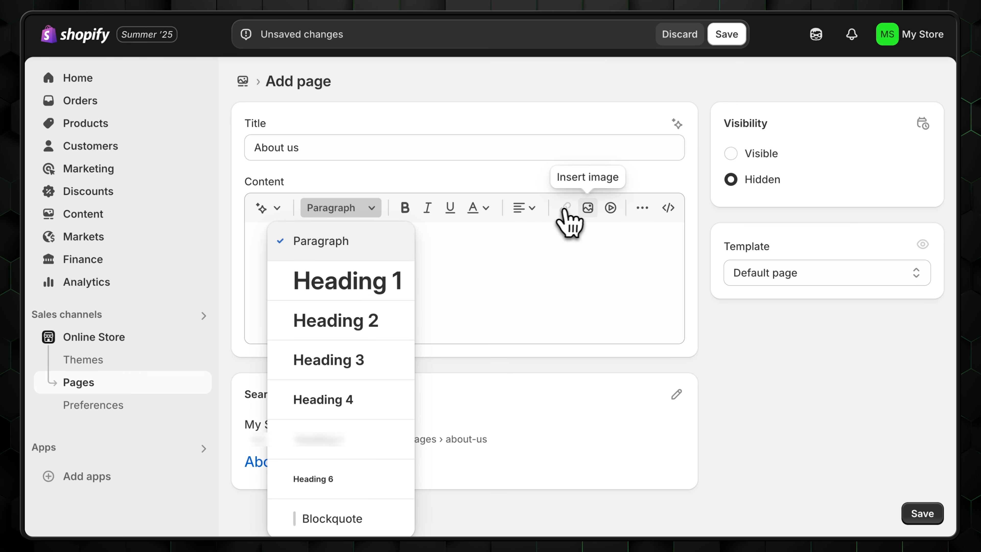
{"action": "left_click", "coordinate": [588, 209]}
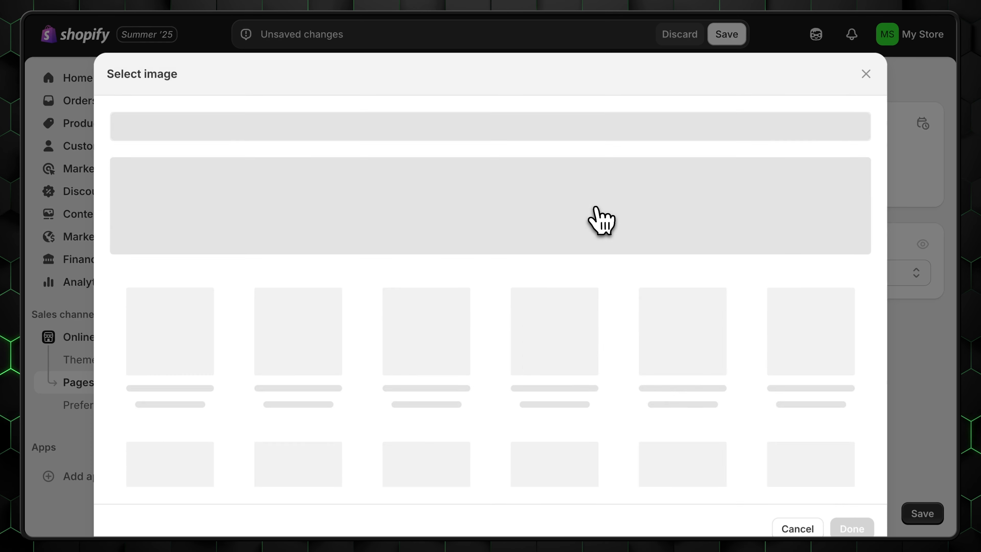
- Dismiss the image picker, then add a main-menu item linking to the About us page and save
{"action": "left_click", "coordinate": [865, 75]}
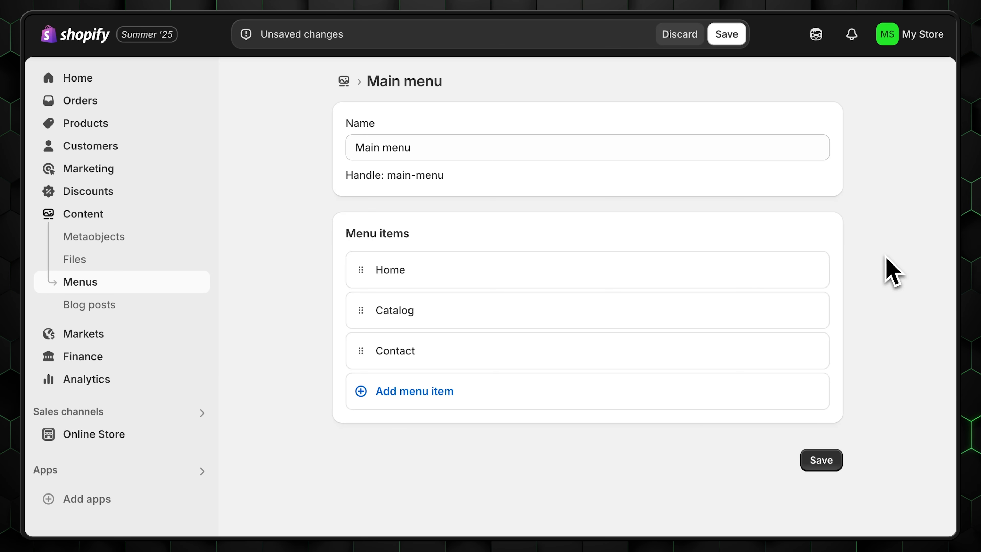
{"action": "left_click", "coordinate": [440, 403]}
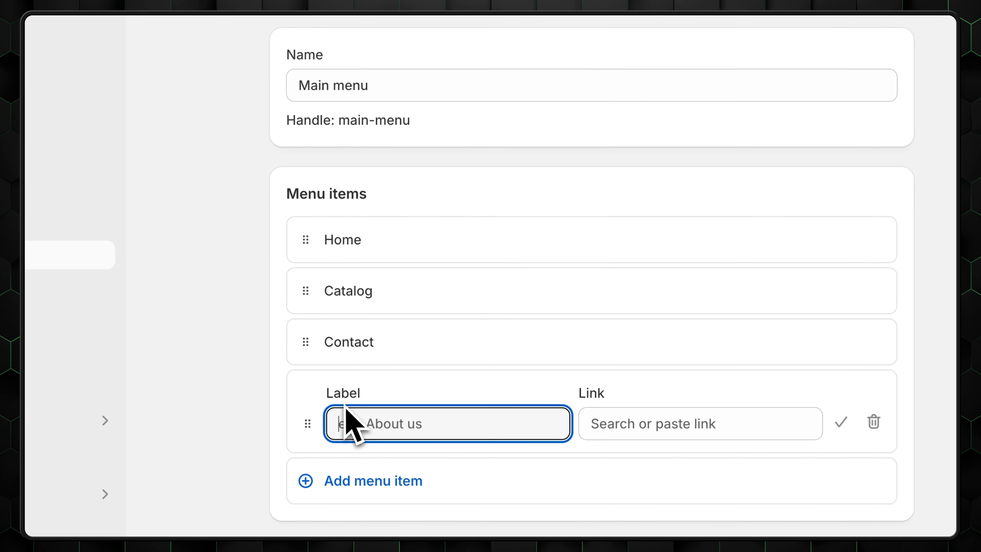
{"action": "left_click", "coordinate": [626, 410]}
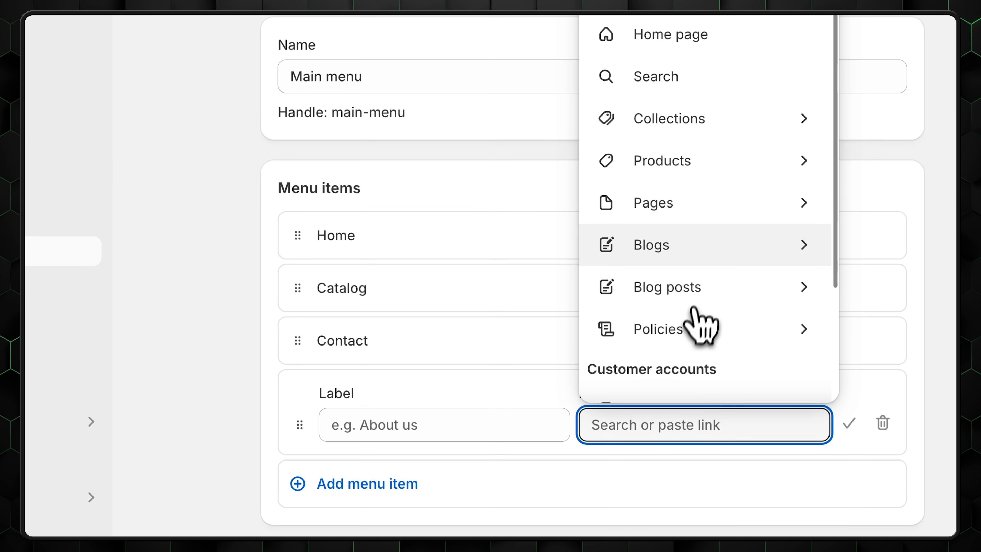
{"action": "left_click", "coordinate": [691, 211]}
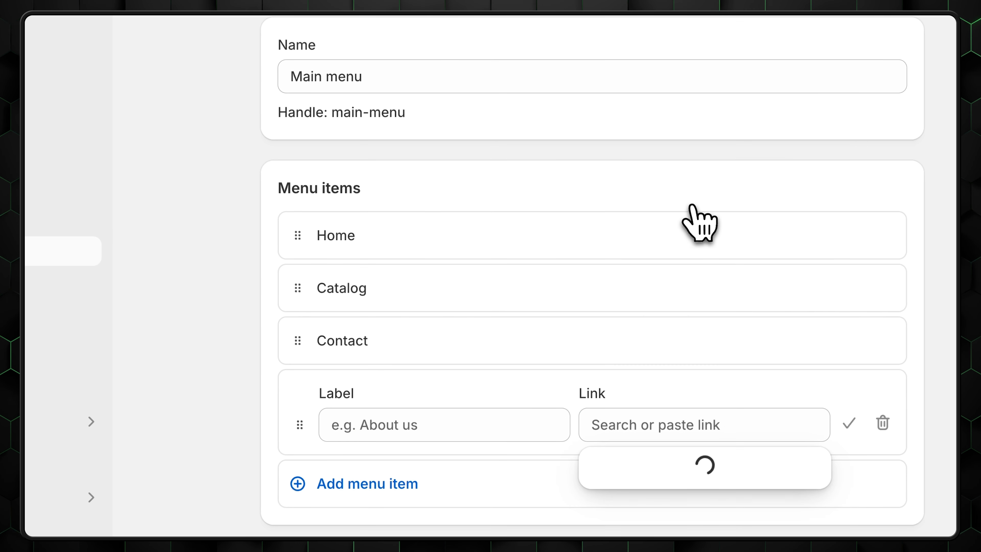
{"action": "left_click", "coordinate": [653, 507]}
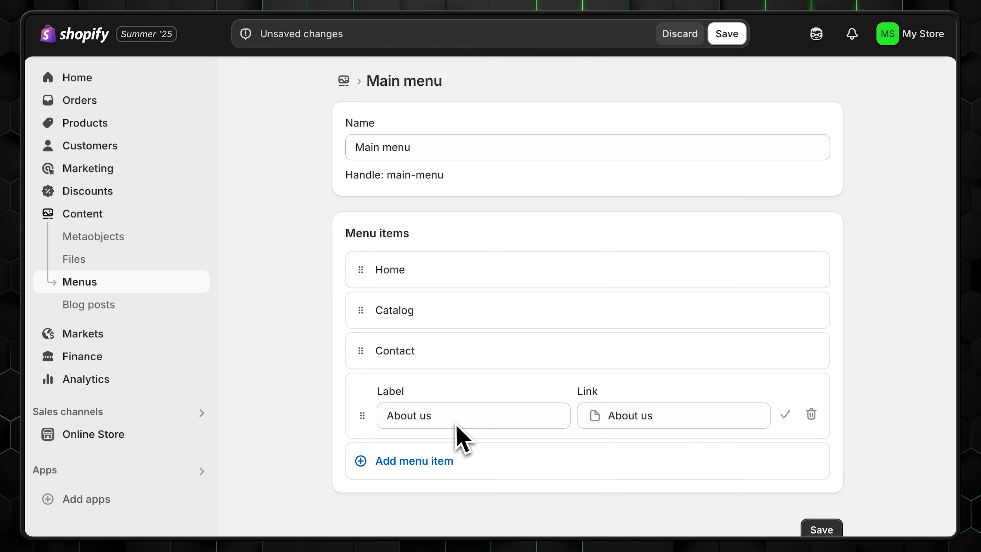
{"action": "left_click", "coordinate": [841, 529]}
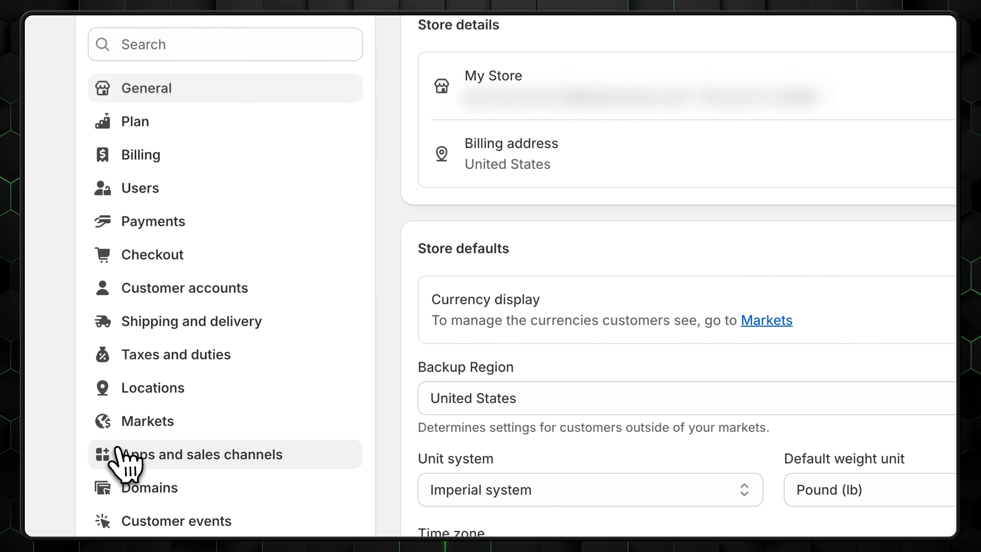
- Open the Shopify App Store from Apps and sales channels and search for 'seo'
{"action": "left_click", "coordinate": [120, 454]}
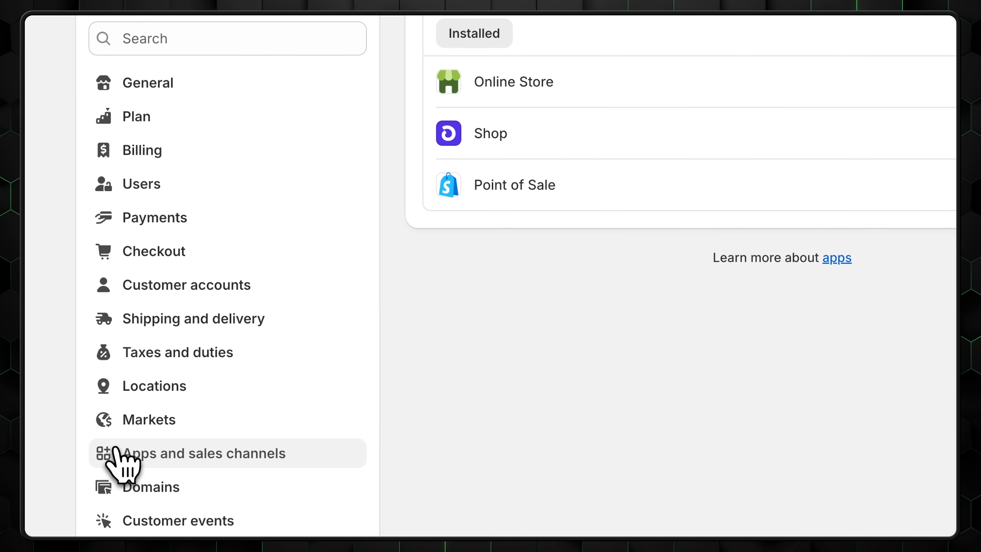
{"action": "left_click", "coordinate": [818, 97]}
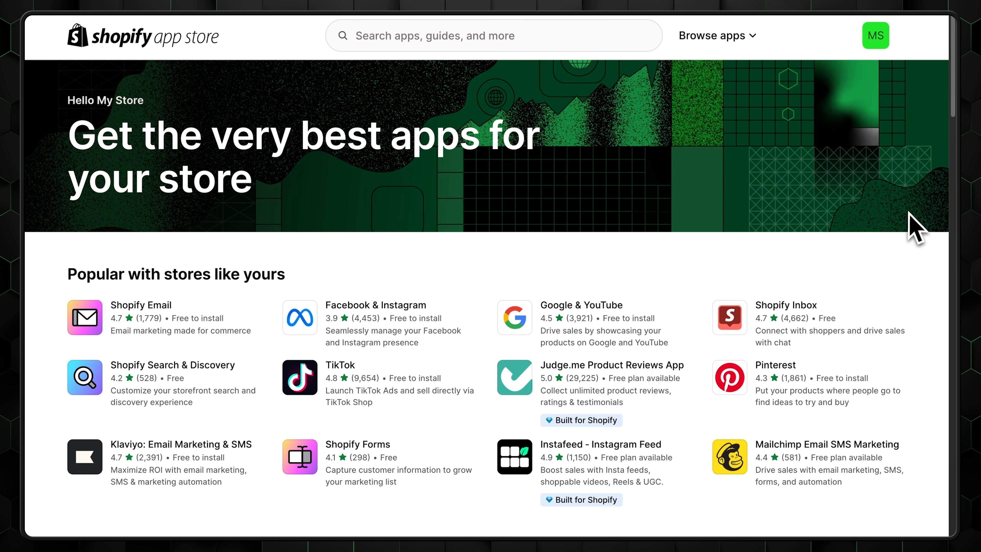
{"action": "scroll", "coordinate": [903, 232], "scroll_direction": "down", "scroll_amount": 5}
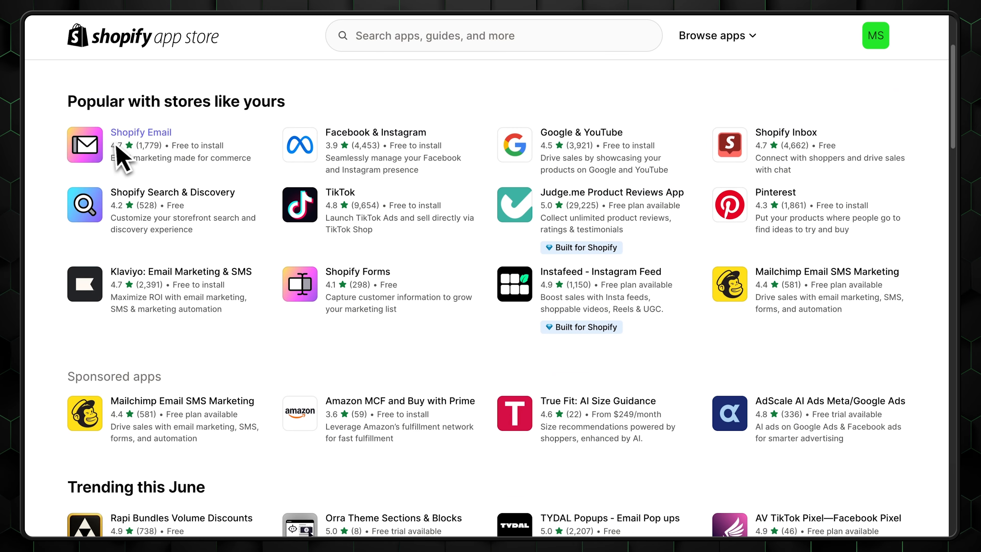
{"action": "scroll", "coordinate": [127, 158], "scroll_direction": "down", "scroll_amount": 15}
{"action": "left_click", "coordinate": [418, 40]}
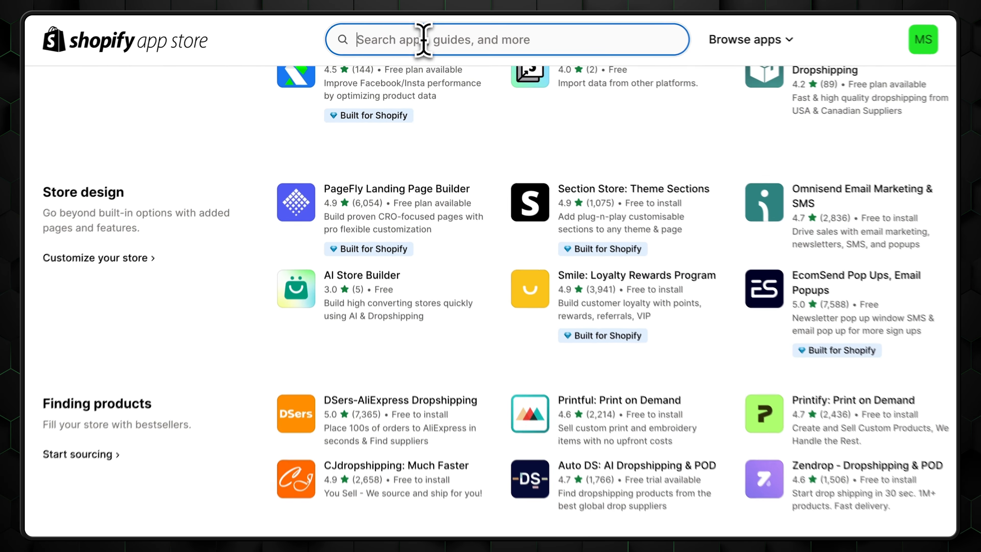
{"action": "type", "text": "seo"}
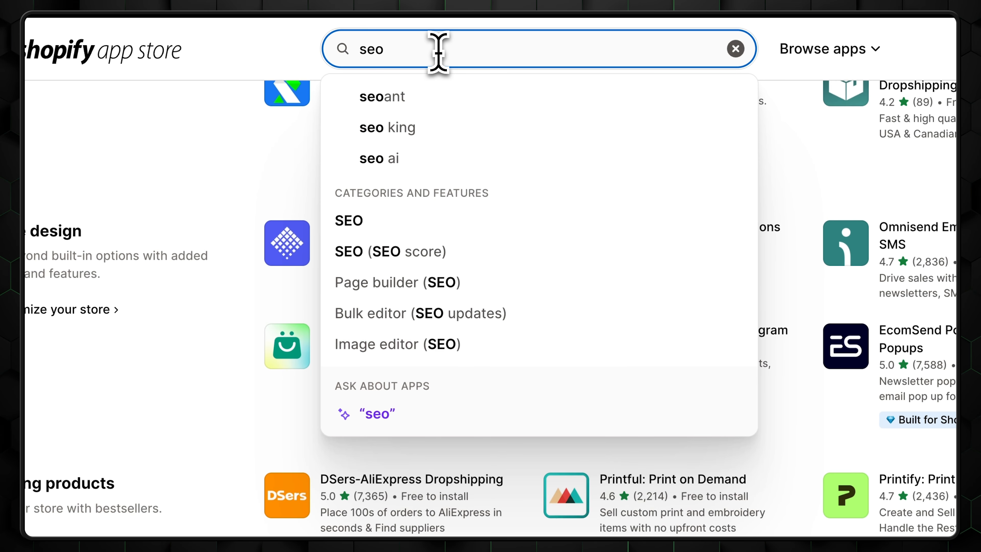
{"action": "key", "text": "Return"}
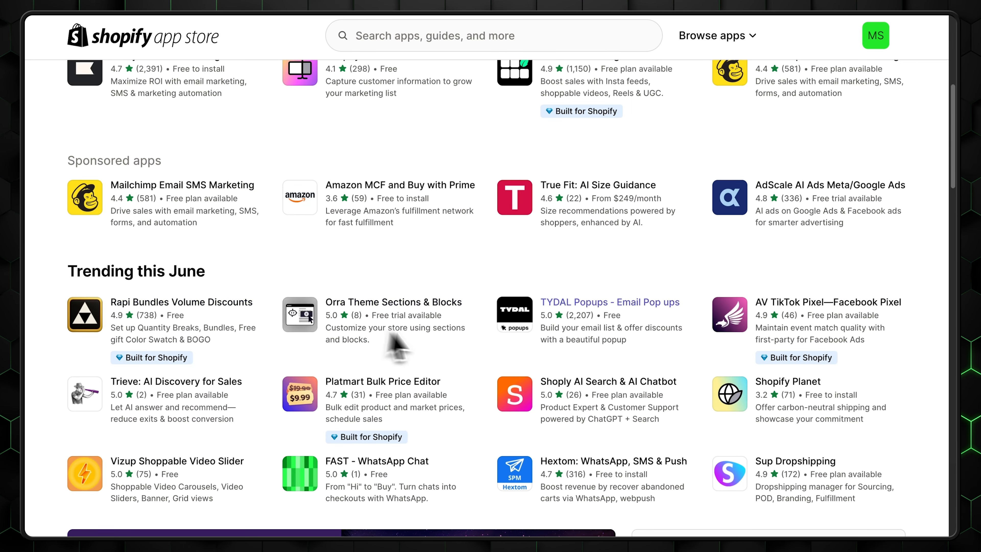
- Scroll the Avada AI SEO Image Optimizer listing and play its promo video
{"action": "scroll", "coordinate": [839, 340], "scroll_direction": "down", "scroll_amount": 15}
{"action": "scroll", "coordinate": [881, 414], "scroll_direction": "down", "scroll_amount": 5}
{"action": "scroll", "coordinate": [127, 300], "scroll_direction": "down", "scroll_amount": 7}
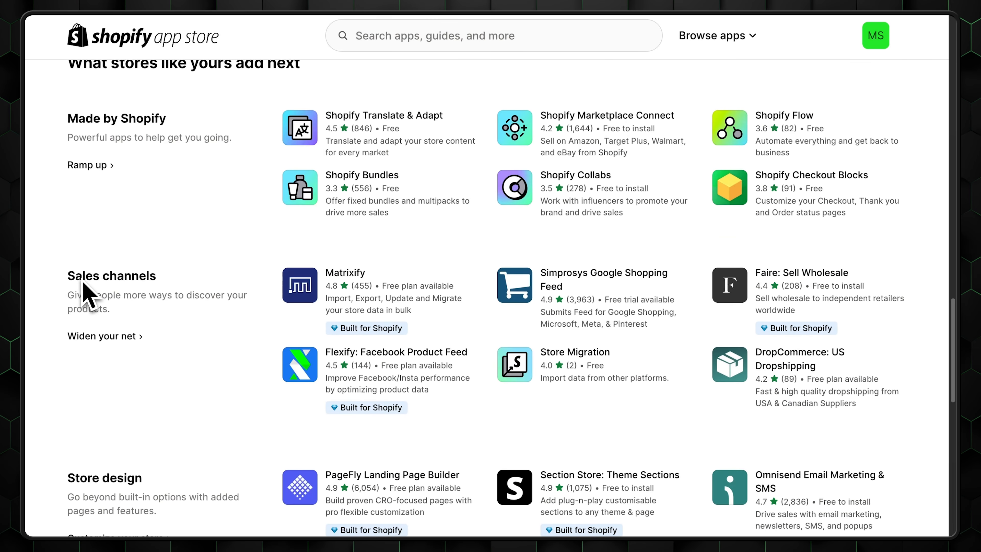
{"action": "scroll", "coordinate": [81, 297], "scroll_direction": "down", "scroll_amount": 7}
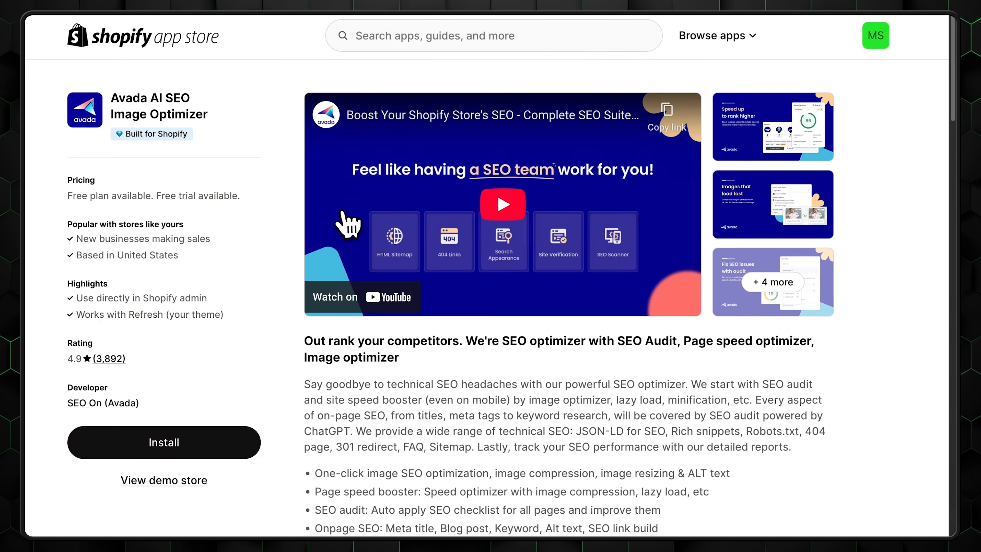
{"action": "left_click", "coordinate": [503, 205]}
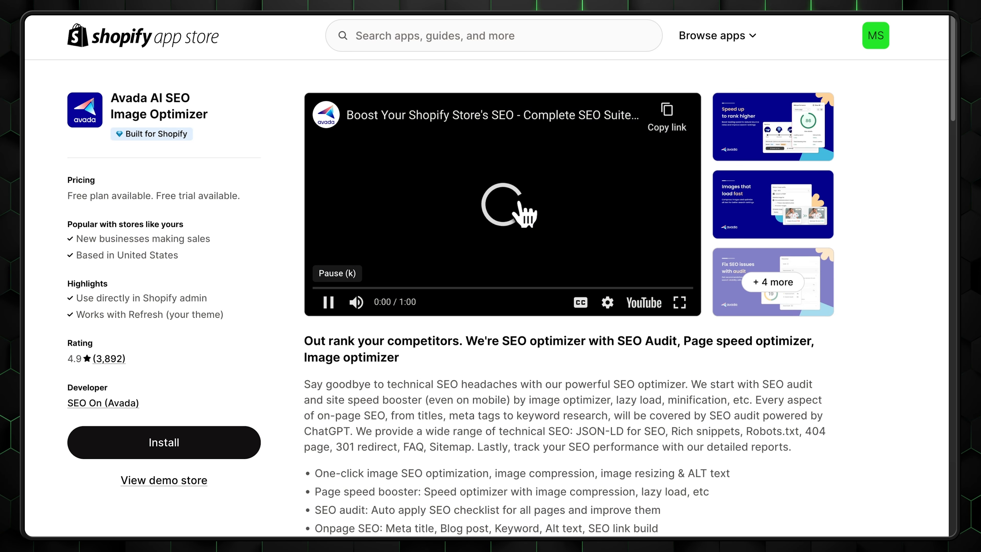
{"action": "scroll", "coordinate": [885, 250], "scroll_direction": "down", "scroll_amount": 5}
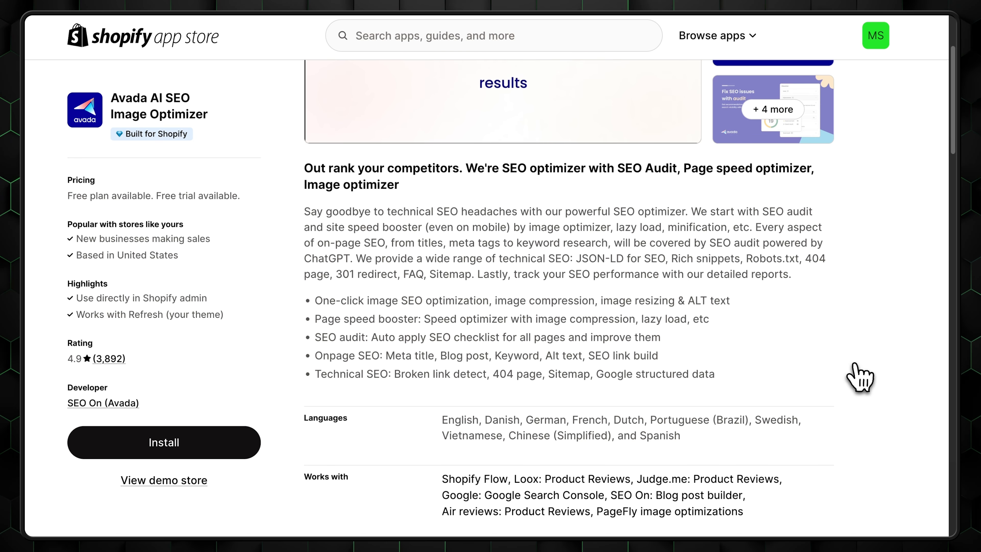
- Install Avada SEO Suite with Audit content as its focus, then open Shipping and delivery settings
{"action": "left_click", "coordinate": [116, 442]}
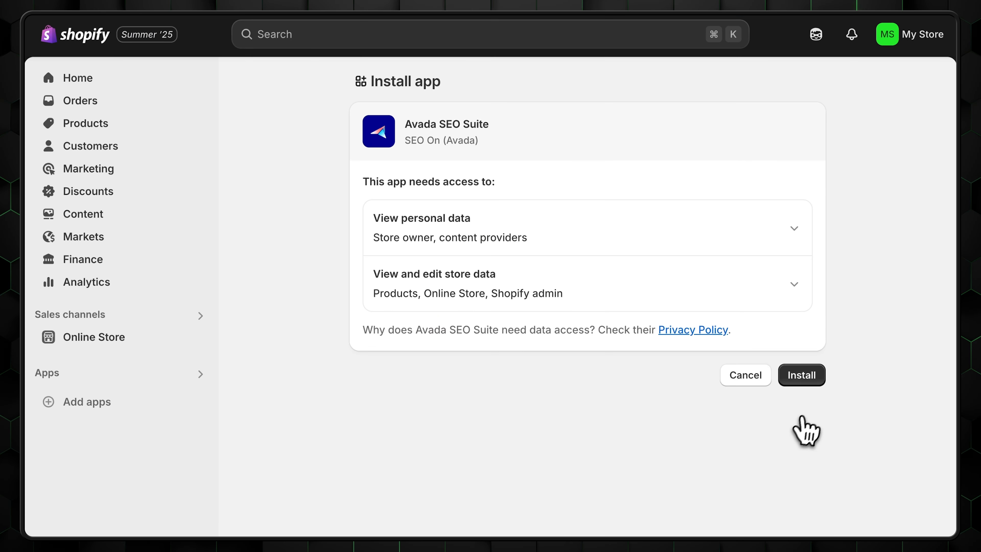
{"action": "left_click", "coordinate": [815, 380]}
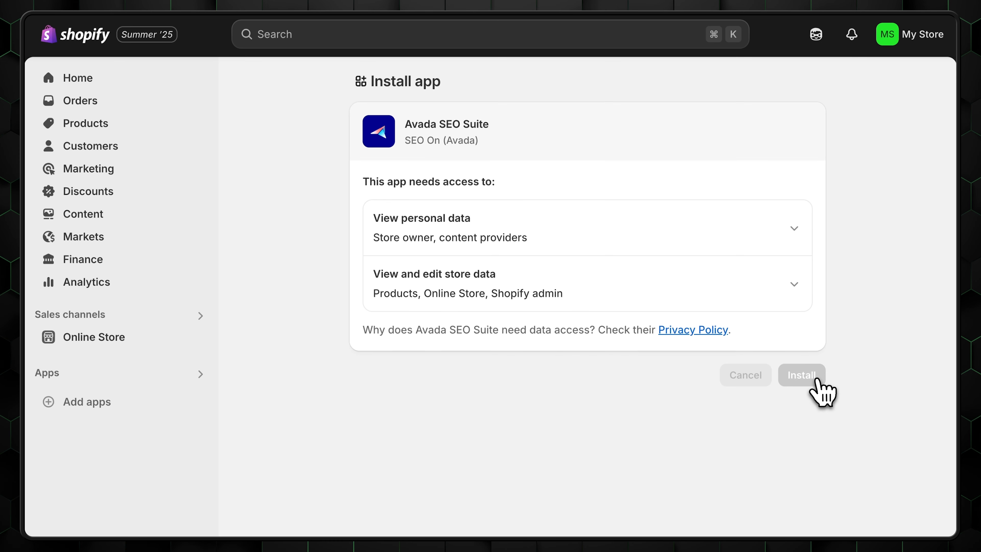
{"action": "scroll", "coordinate": [624, 169], "scroll_direction": "down", "scroll_amount": 3}
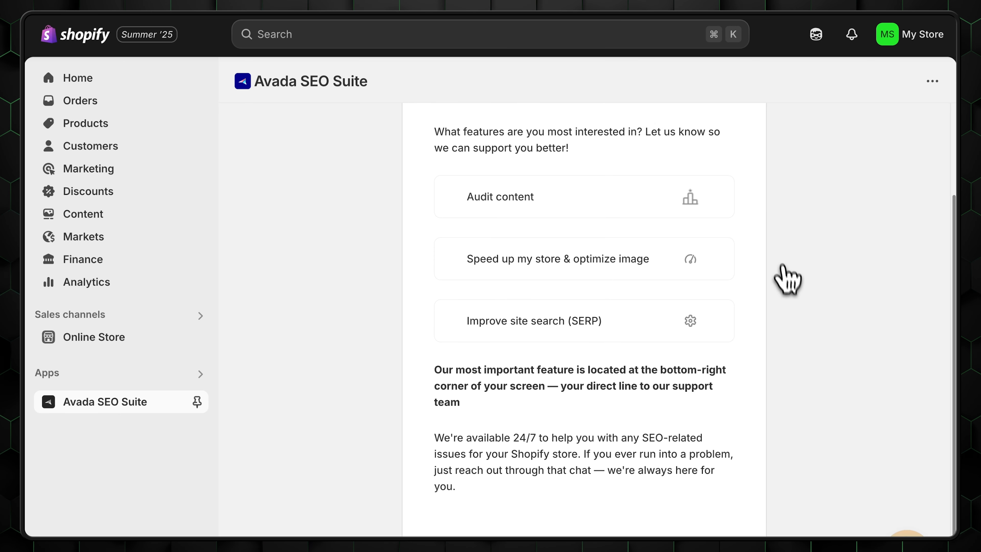
{"action": "scroll", "coordinate": [409, 371], "scroll_direction": "up", "scroll_amount": 1}
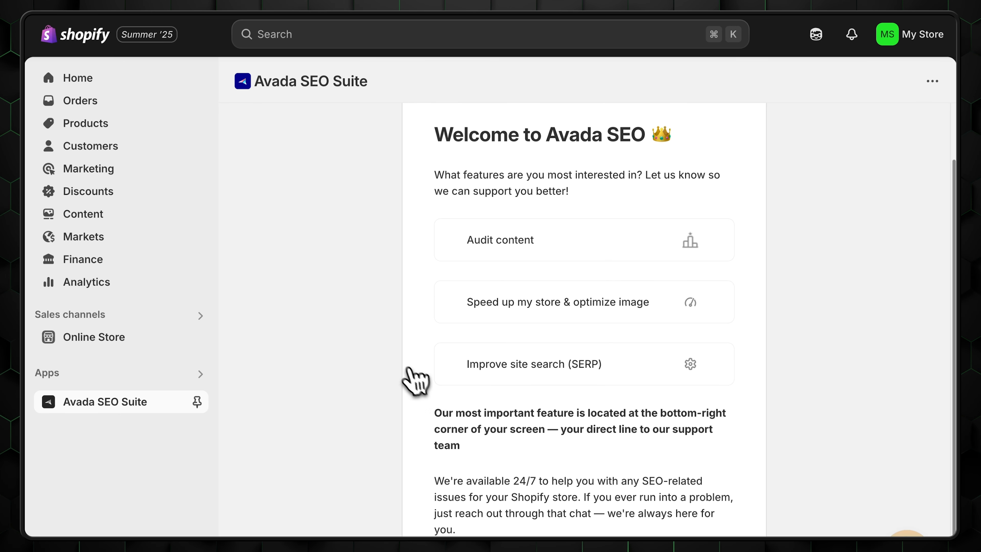
{"action": "left_click", "coordinate": [644, 237]}
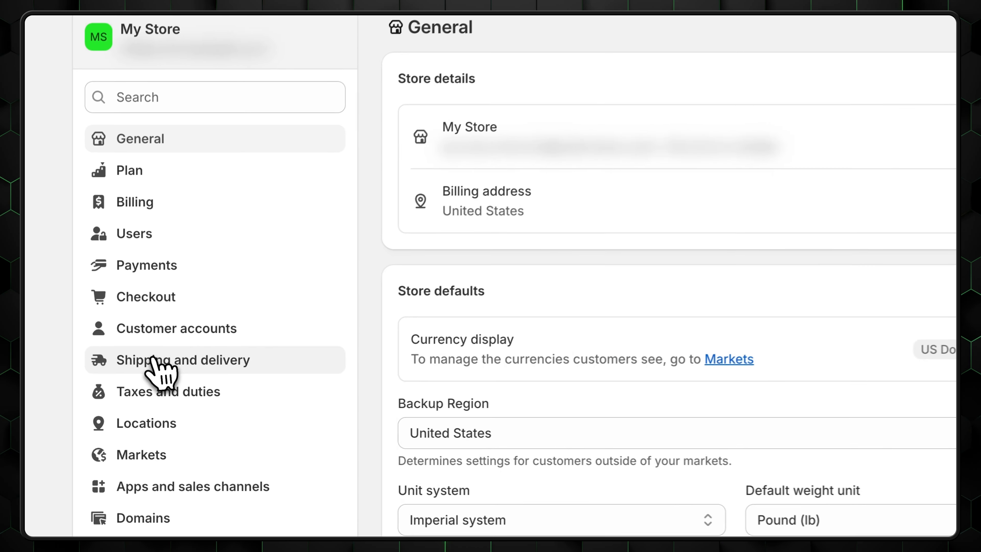
{"action": "left_click", "coordinate": [122, 374]}
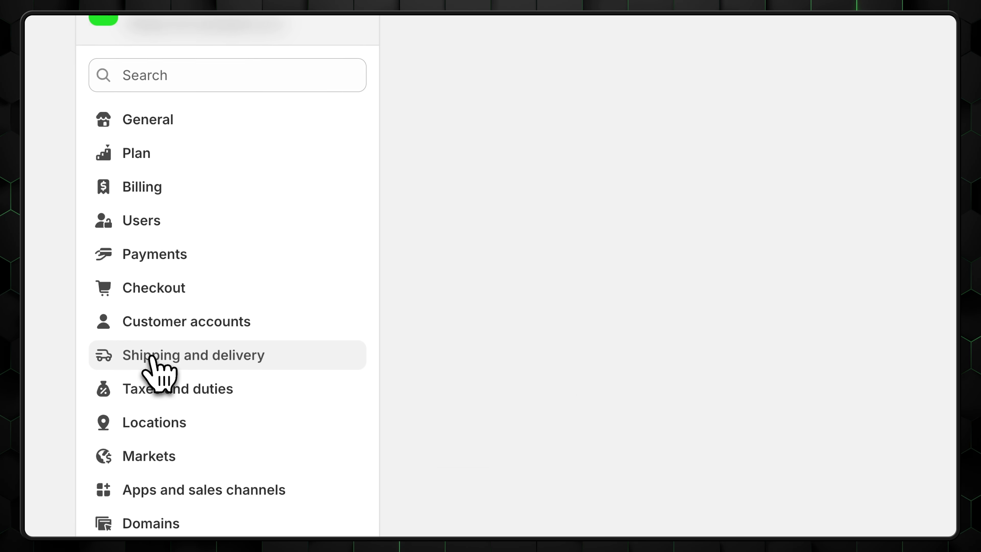